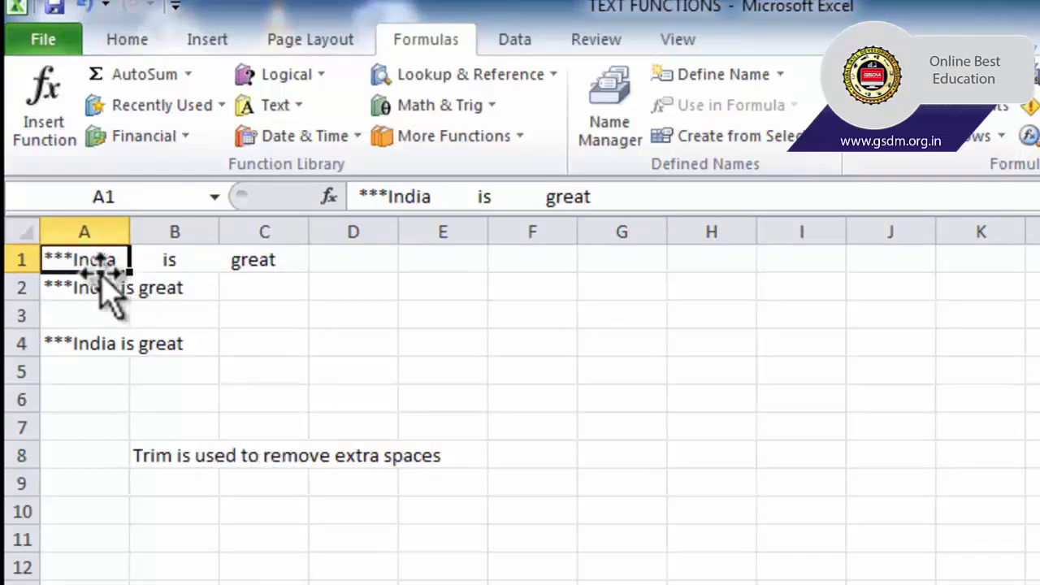
Step: Review the source text in A1 and inspect the text argument of the TRIM formula in A2
drag(85, 262, 297, 263)
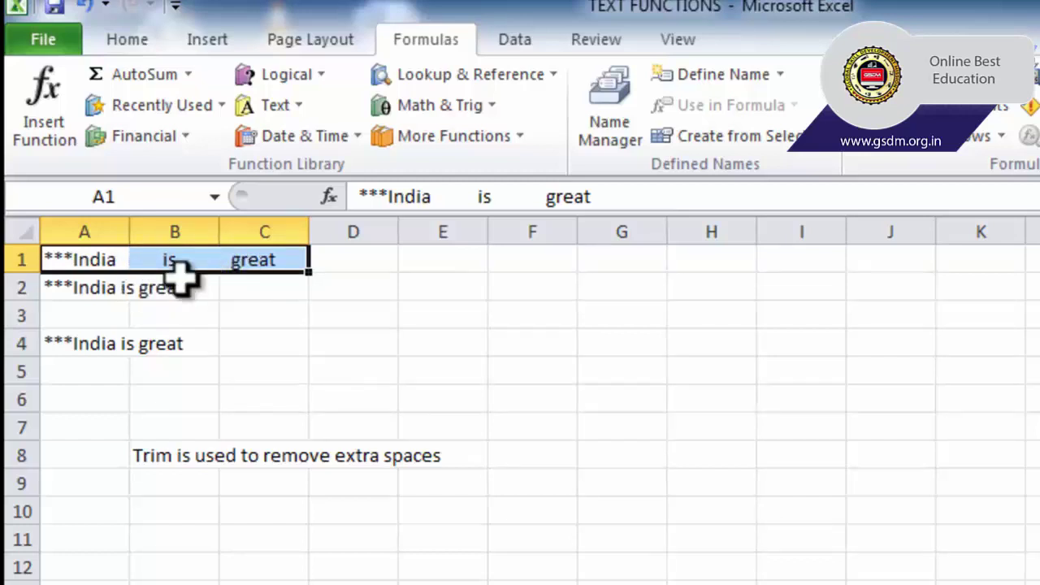
double_click(65, 286)
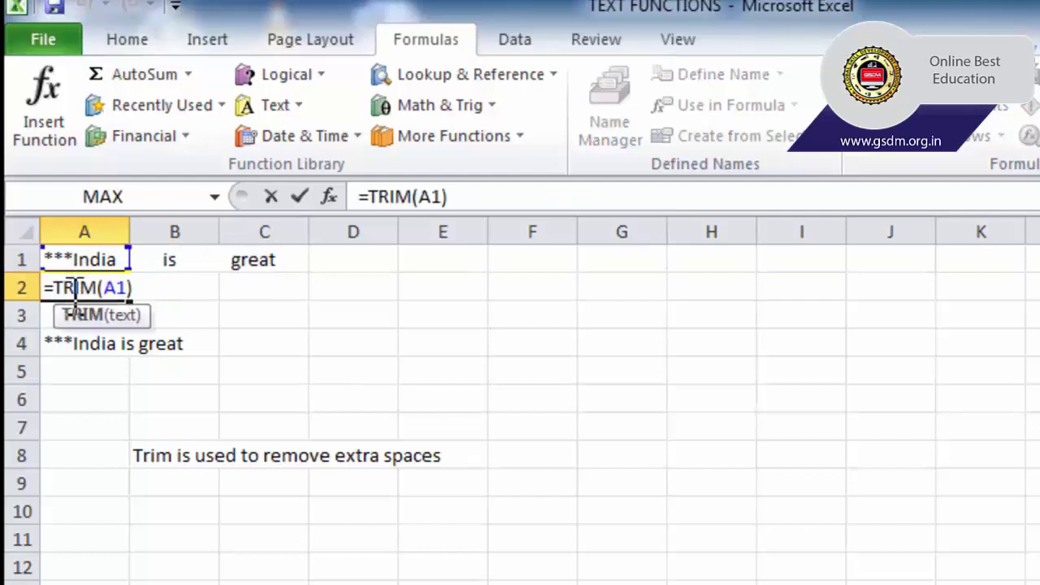
drag(60, 288, 126, 289)
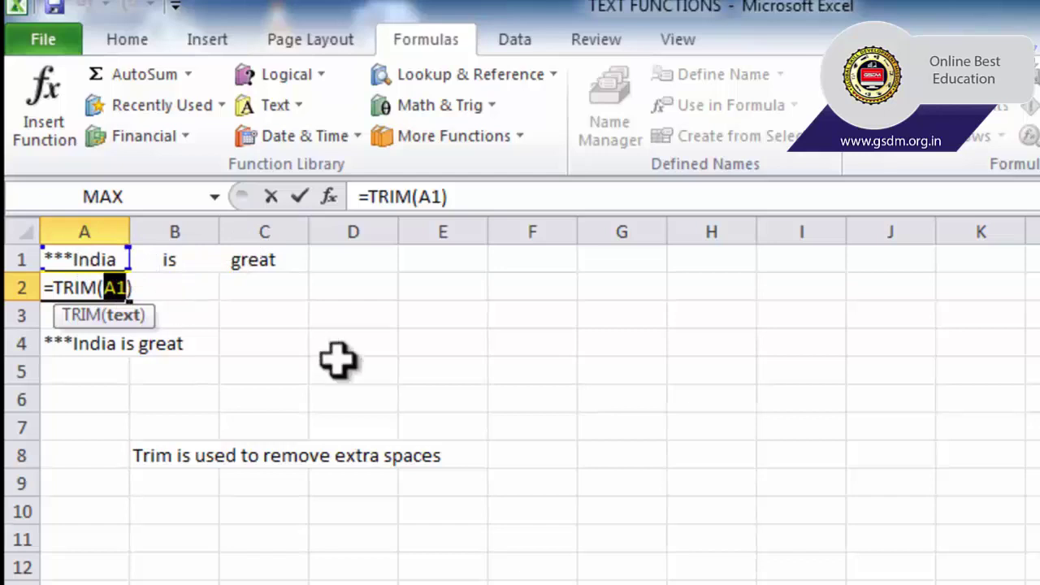
key(Return)
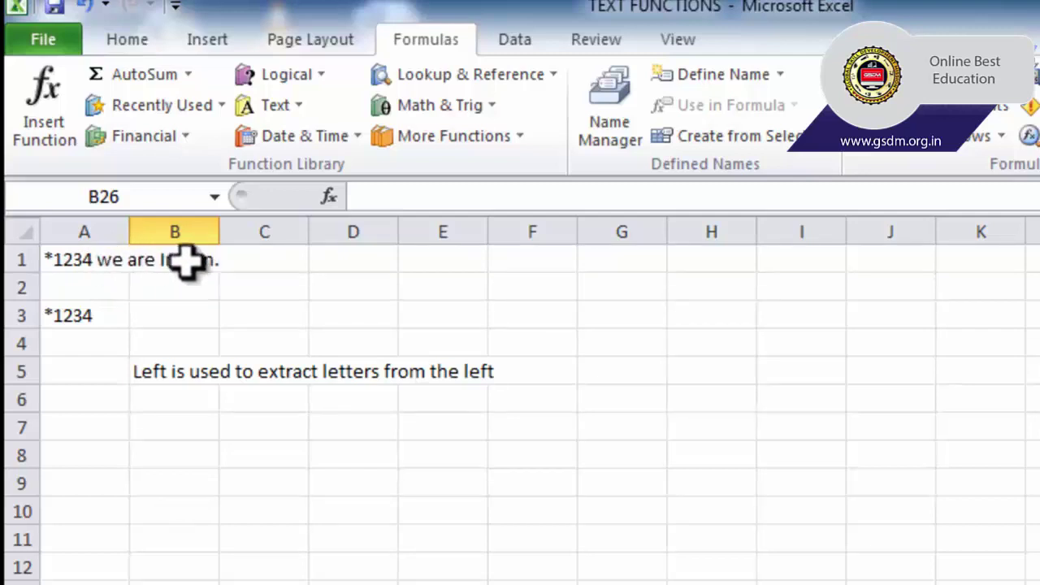
Step: Inspect the LEFT formula in A3, highlighting its text and num_chars arguments in turn
click(116, 317)
double_click(116, 317)
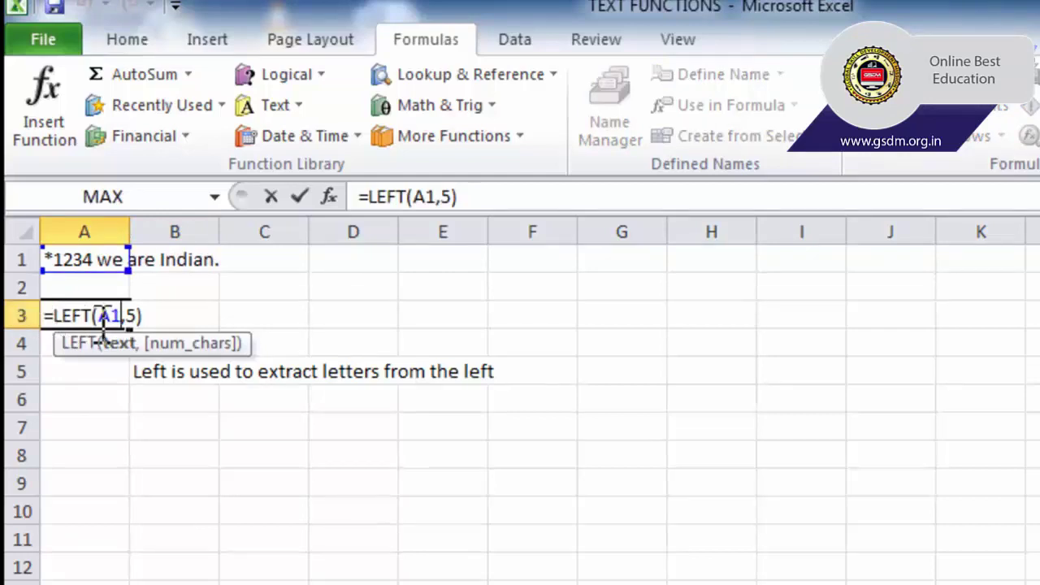
drag(99, 315, 124, 319)
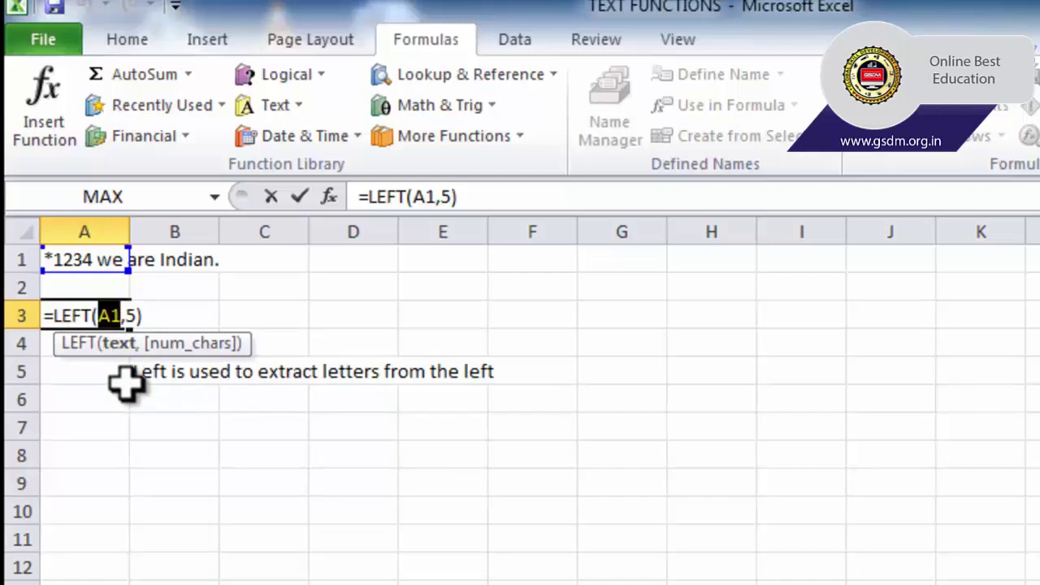
click(130, 317)
drag(130, 315, 136, 316)
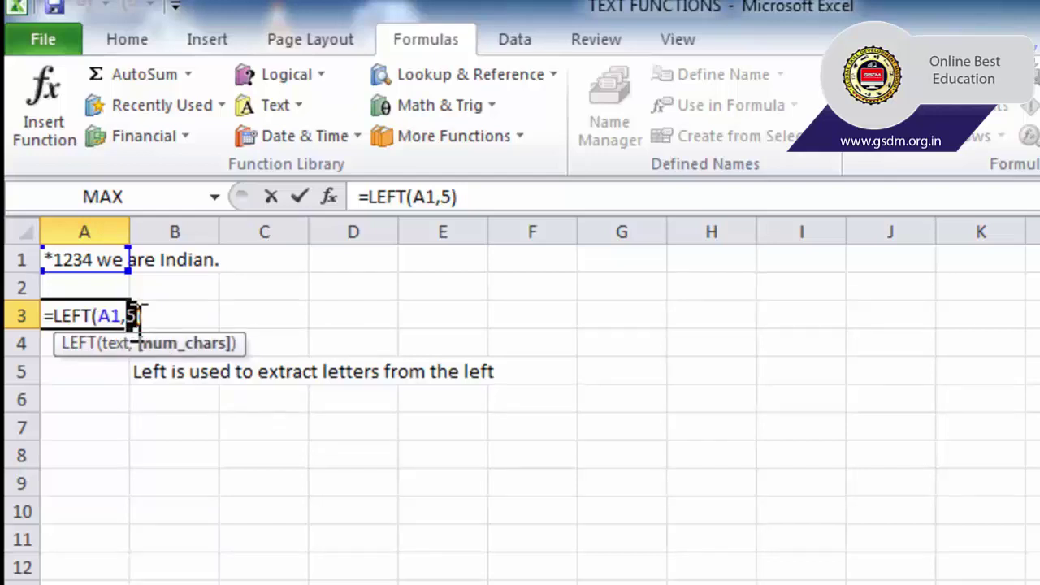
key(Return)
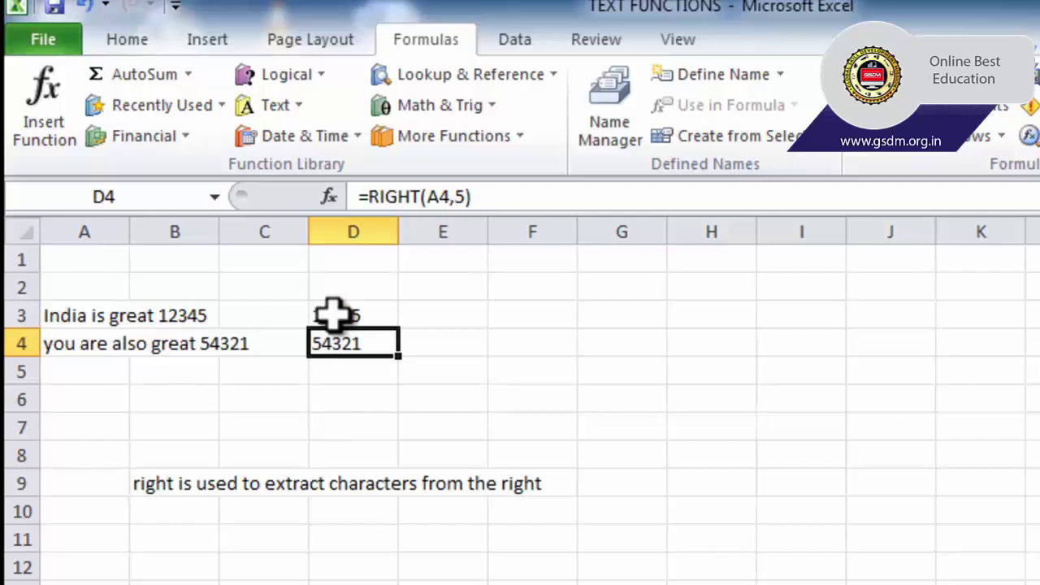
Step: Review the source text in row 3 and inspect the text and num_chars arguments of the RIGHT formula in D3
click(84, 314)
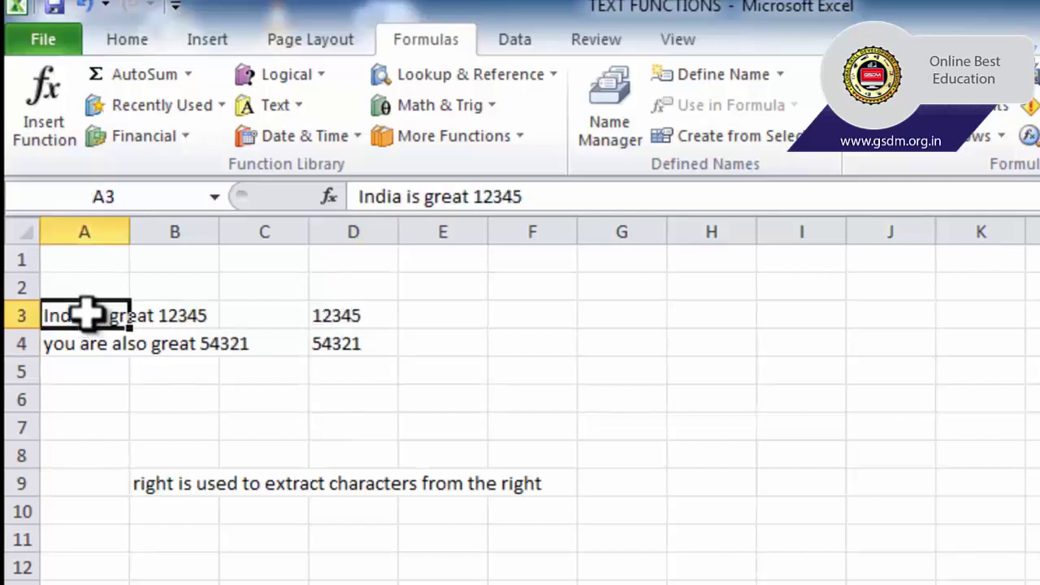
click(192, 315)
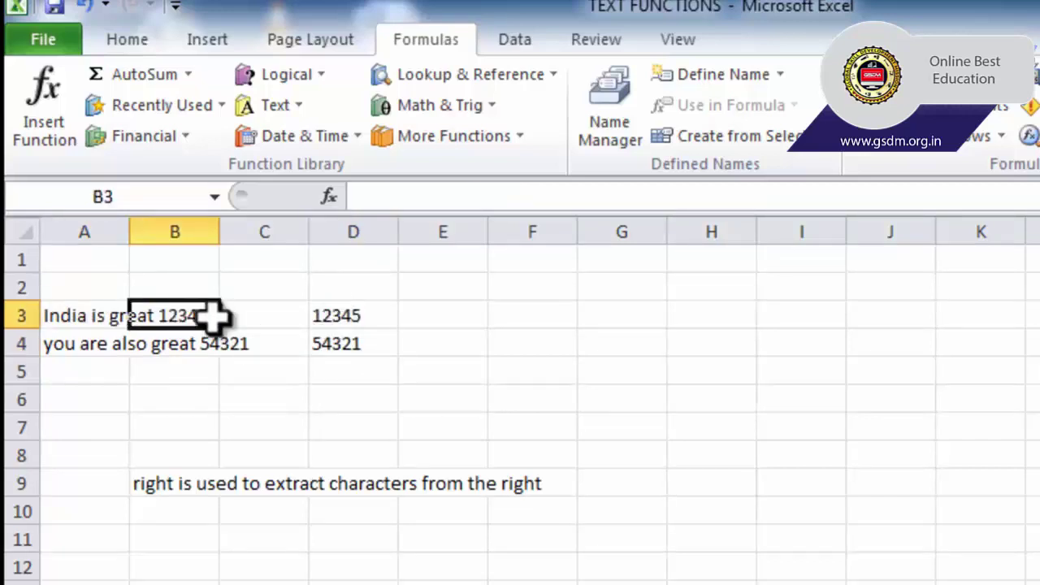
double_click(351, 315)
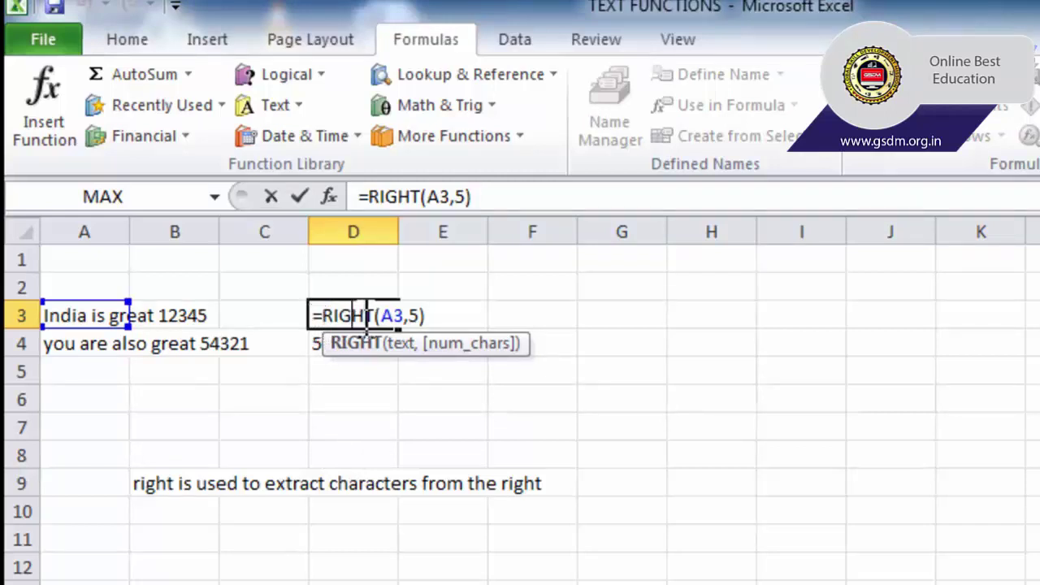
double_click(391, 317)
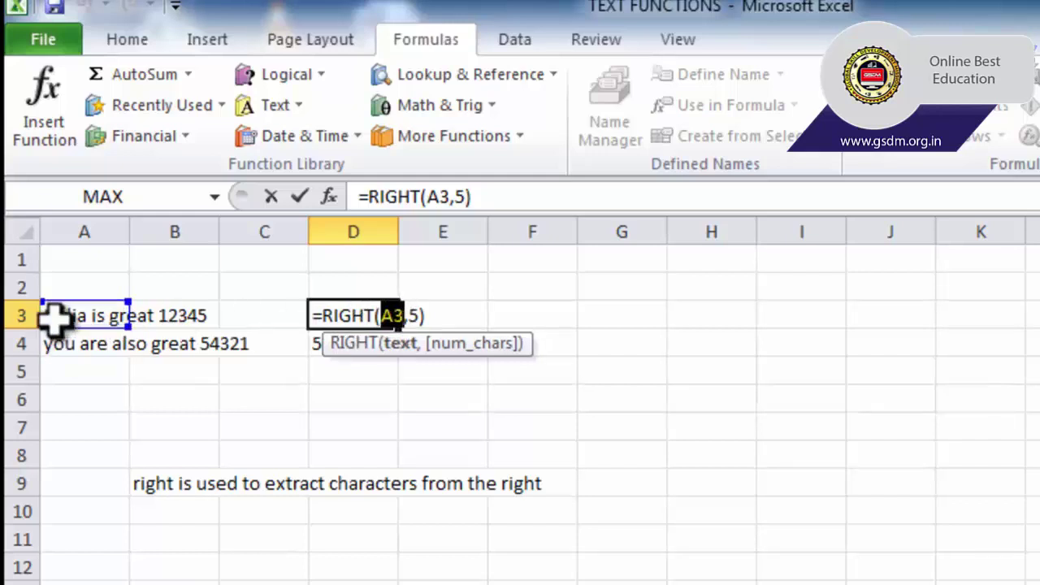
click(420, 316)
double_click(415, 315)
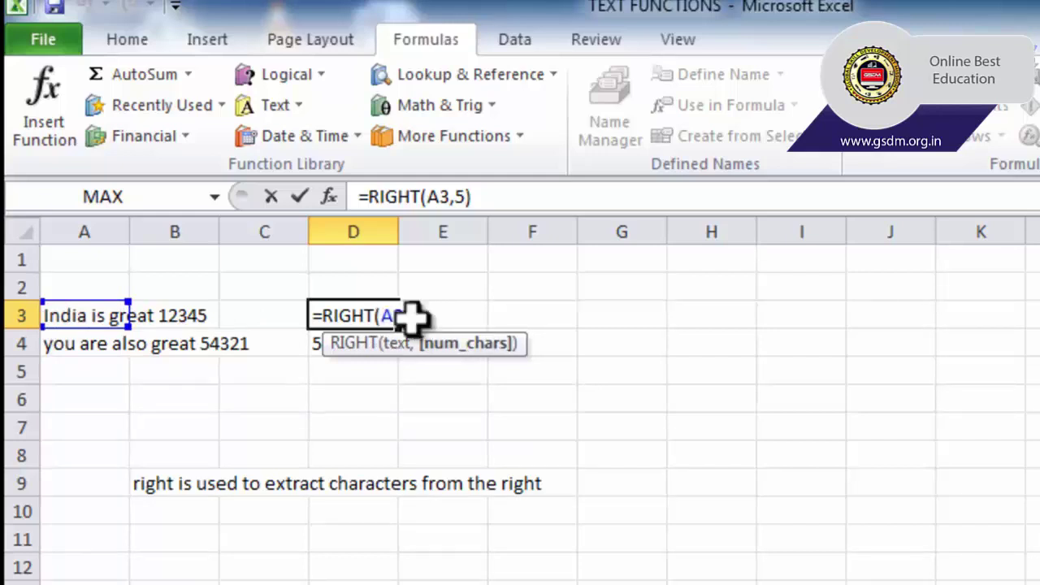
key(Return)
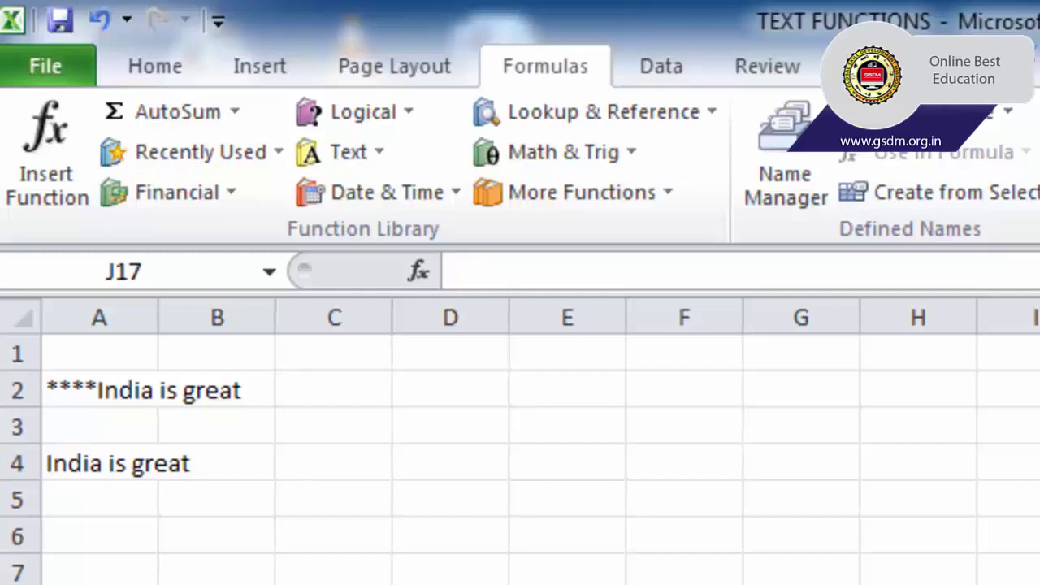
Step: Compare the text in A2 with the REPLACE formula in A4, examining its old_text, start_num, num_chars and new_text arguments
click(82, 390)
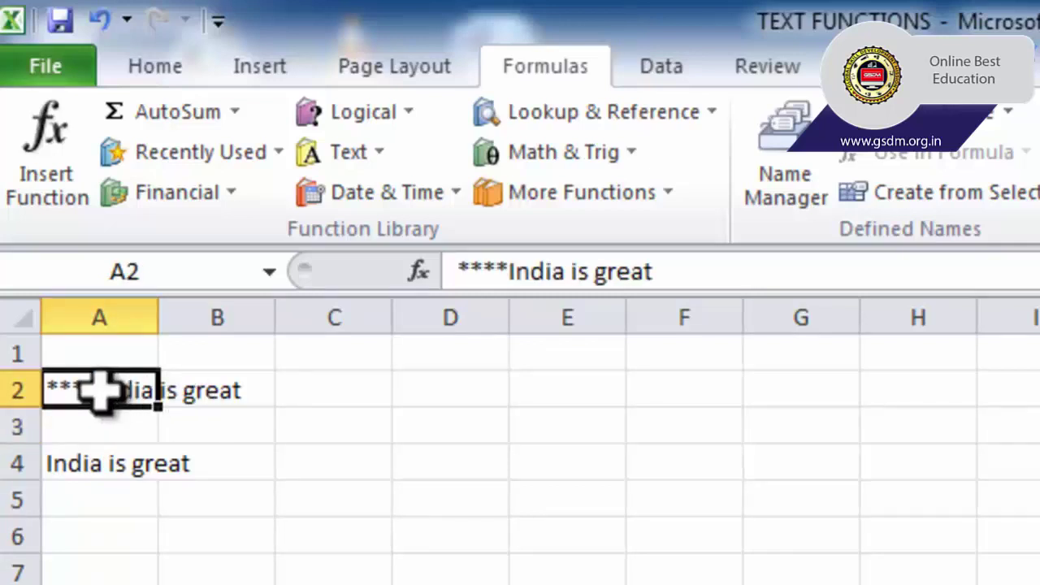
click(91, 465)
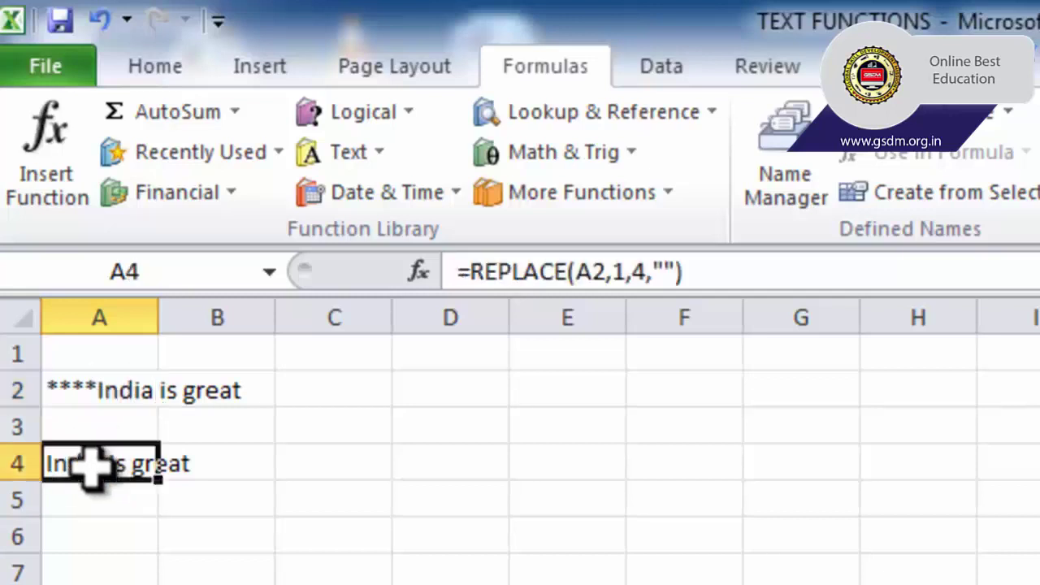
double_click(91, 465)
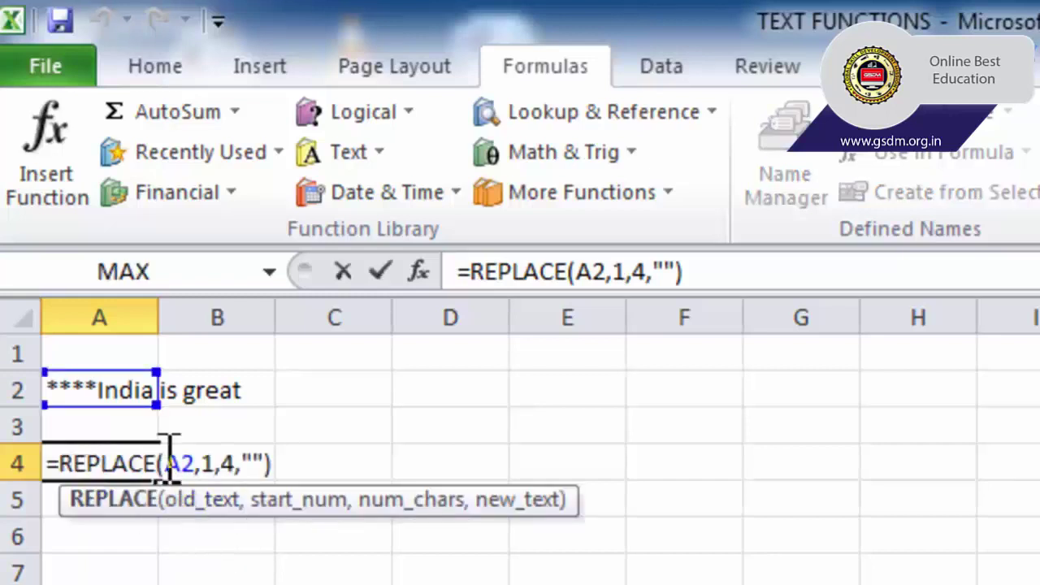
drag(166, 460, 198, 464)
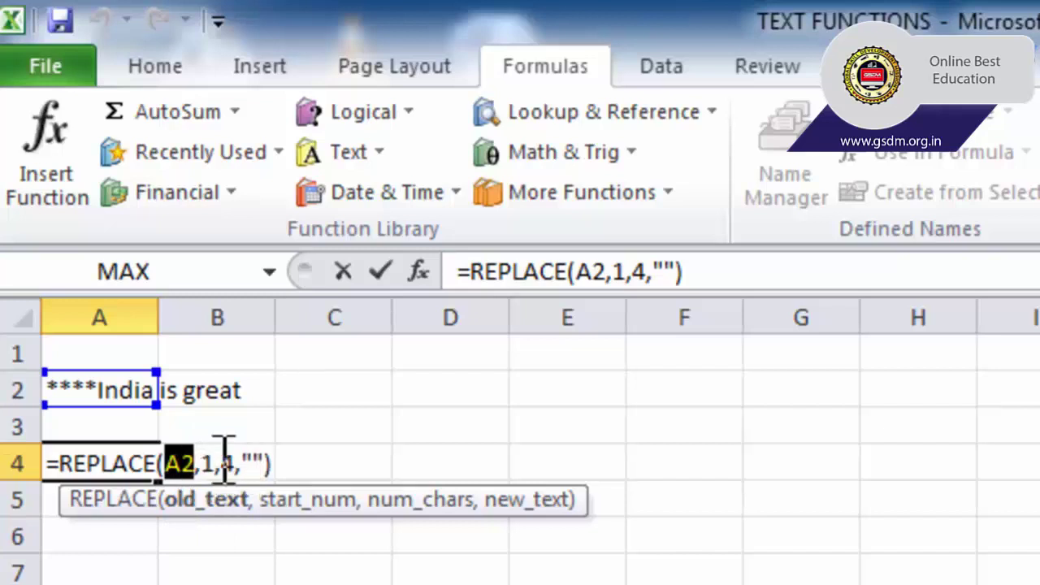
click(207, 463)
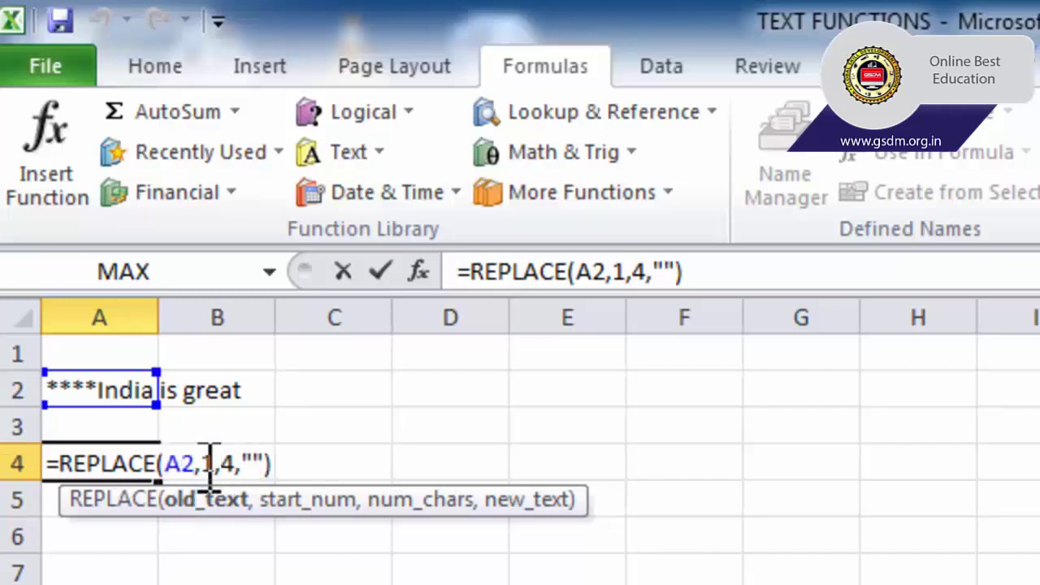
double_click(210, 463)
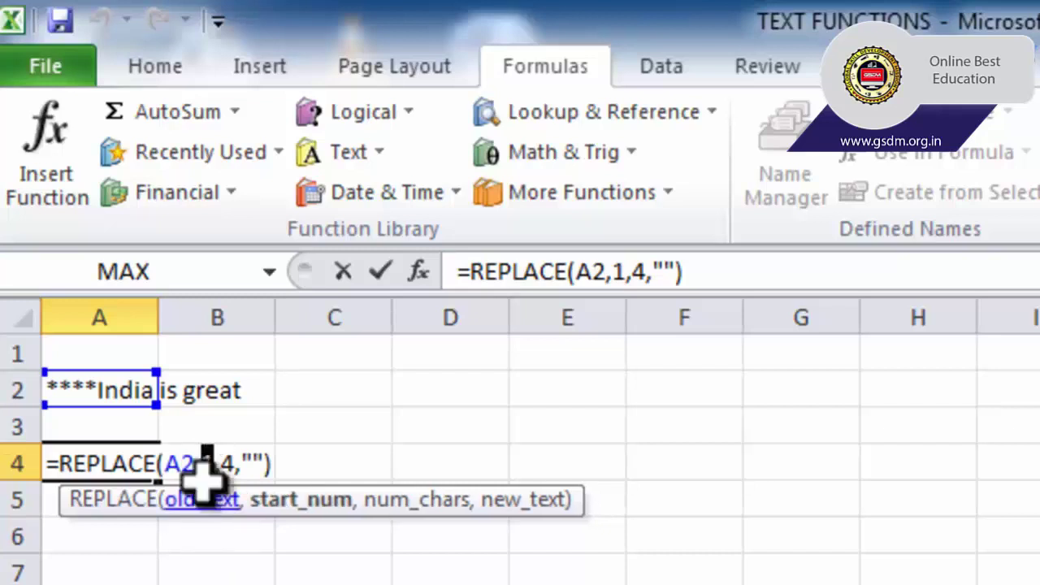
double_click(232, 465)
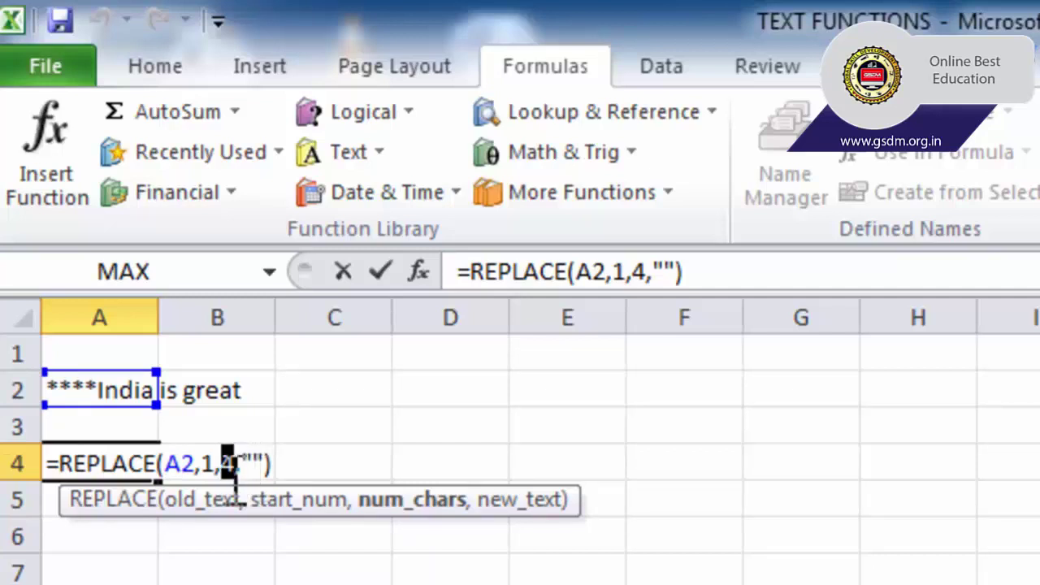
drag(246, 464, 276, 460)
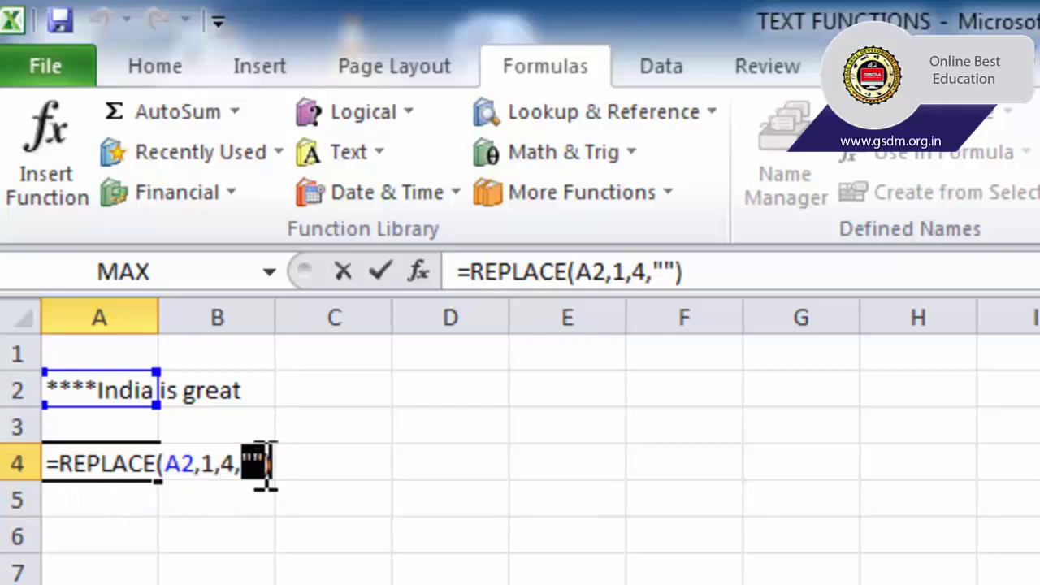
click(253, 463)
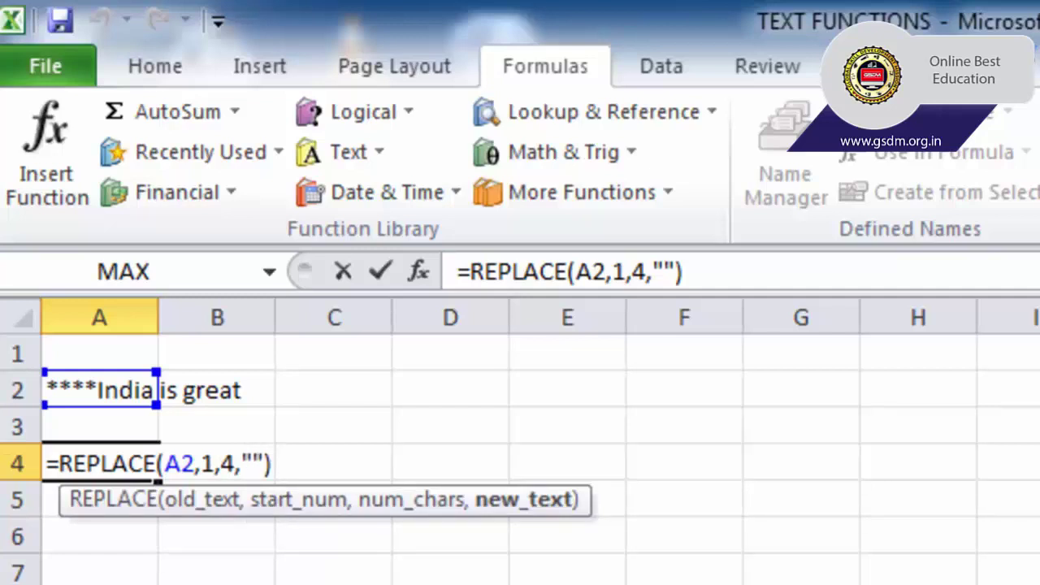
key(Return)
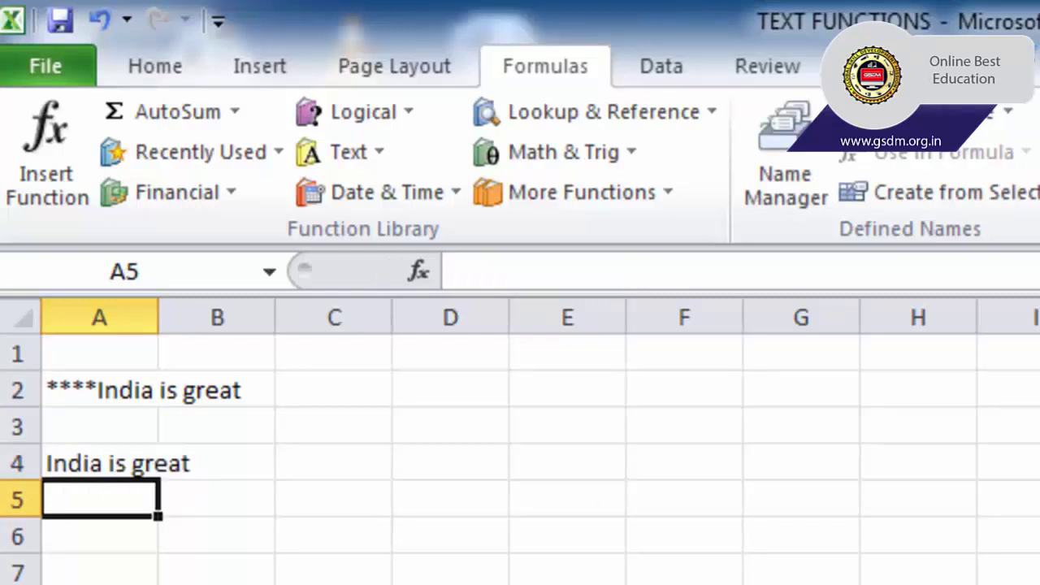
click(53, 460)
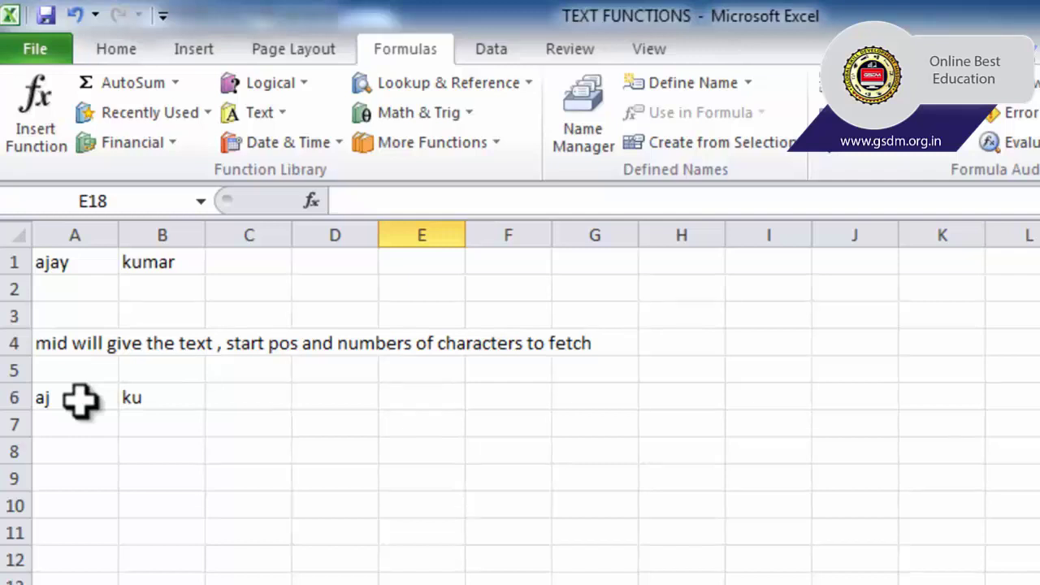
Step: Check the source text in A1 and examine the text, start_num and num_chars arguments of the MID formula in A6
click(70, 266)
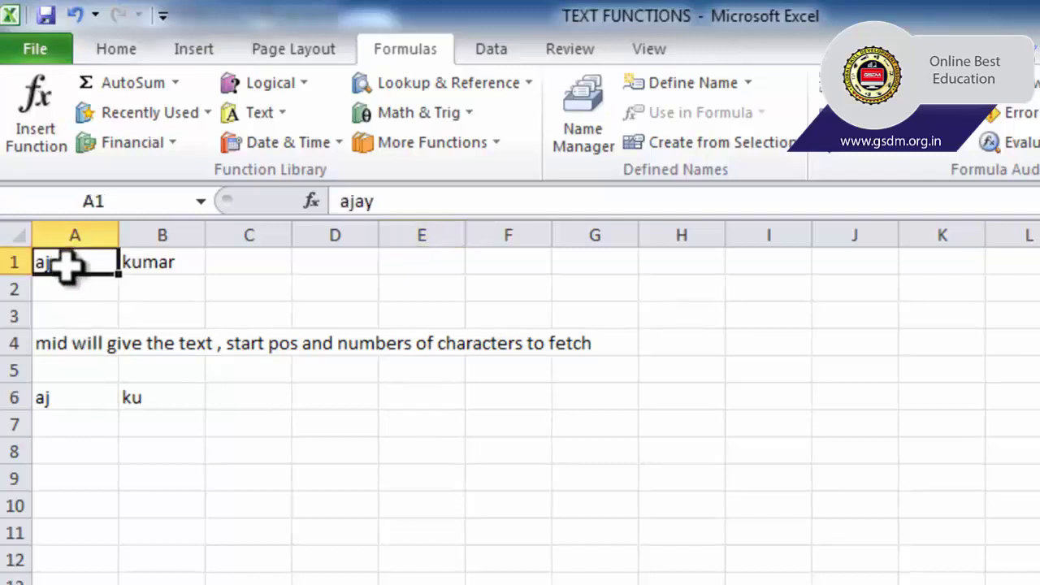
click(85, 396)
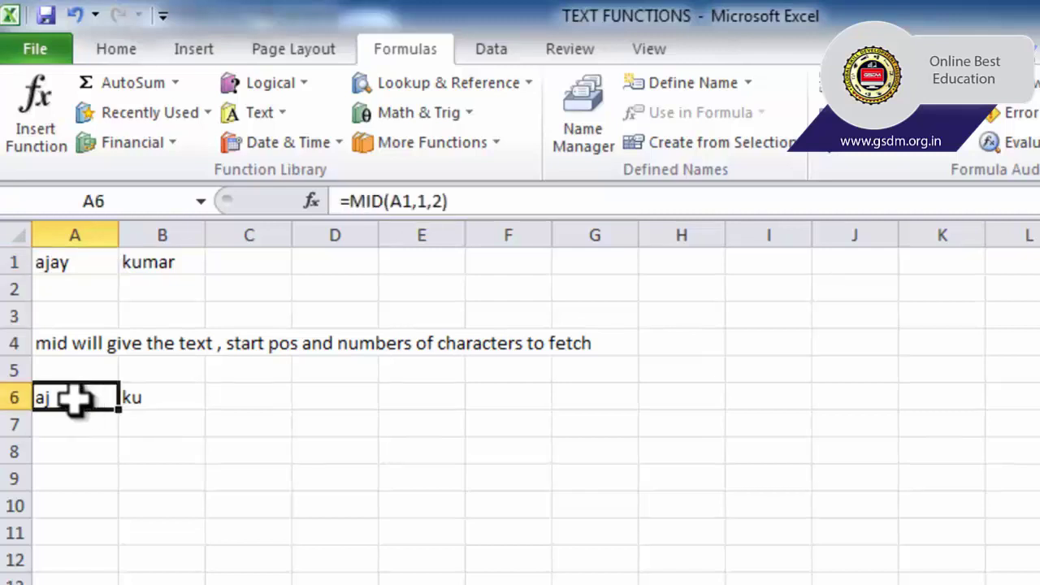
double_click(80, 398)
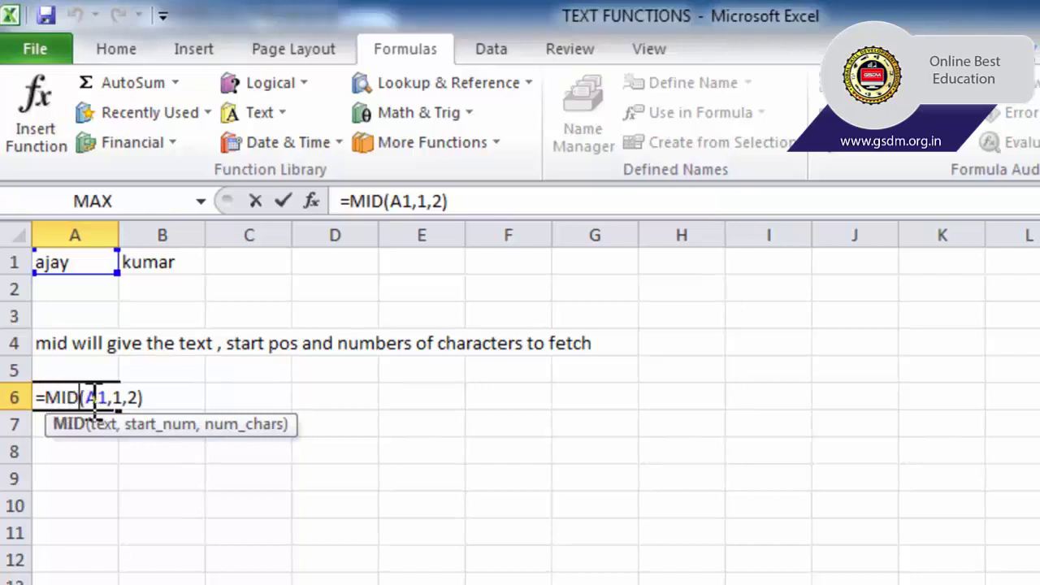
double_click(94, 397)
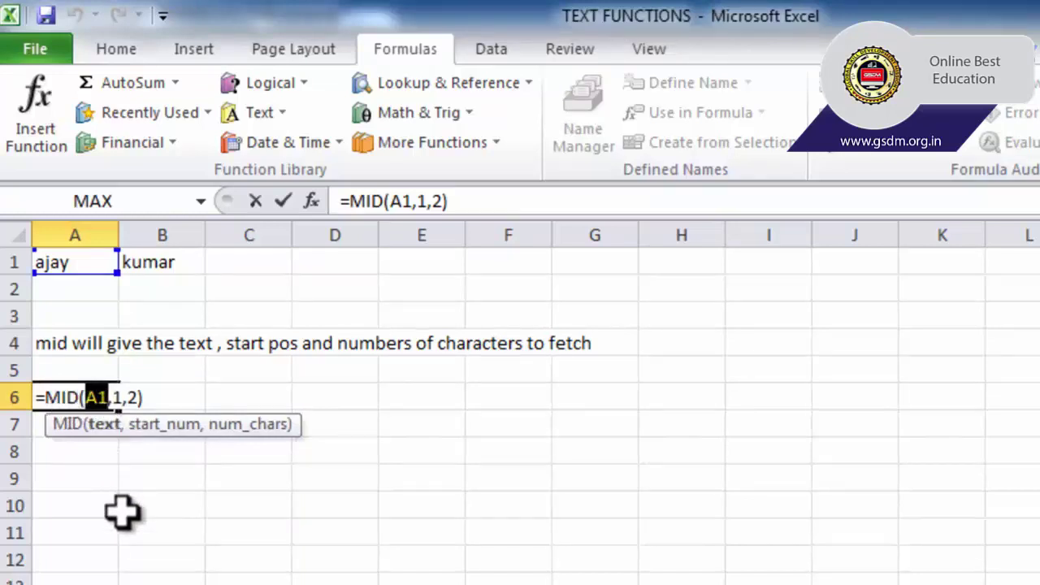
double_click(117, 396)
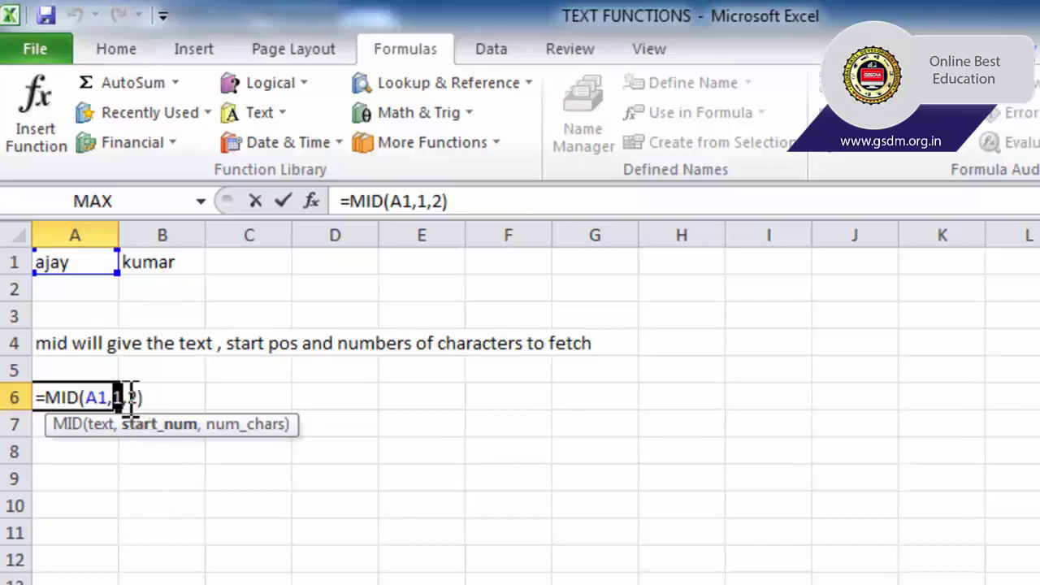
double_click(135, 396)
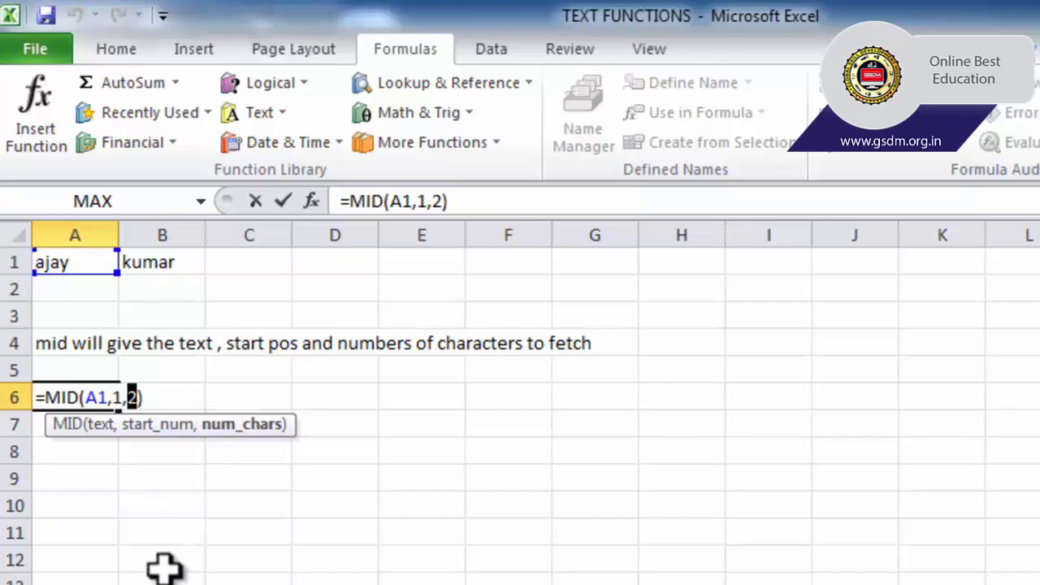
key(Return)
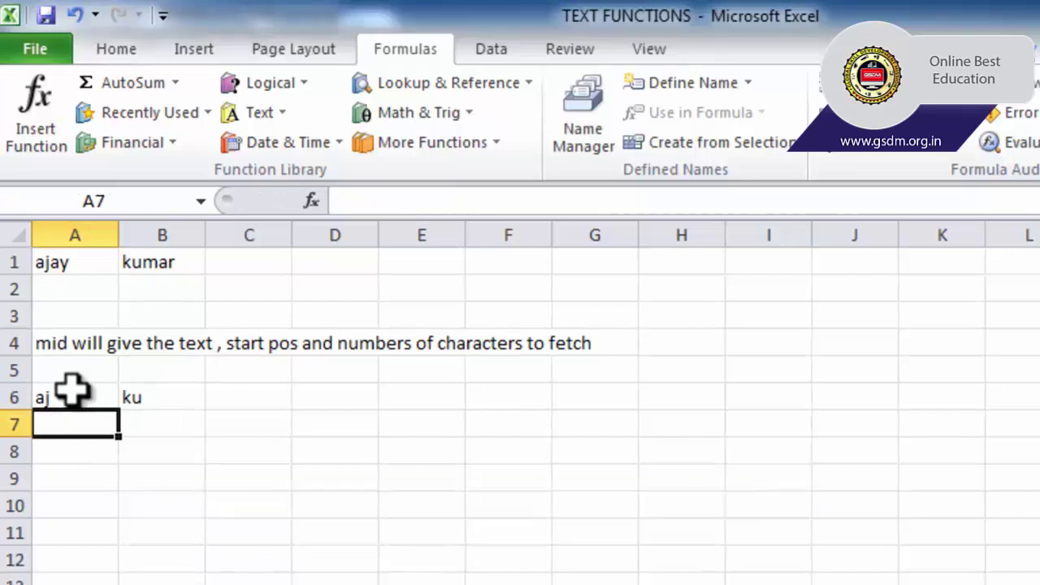
Step: Examine the start_num argument of the MID formula in B6 and set its num_chars argument to 4
click(147, 393)
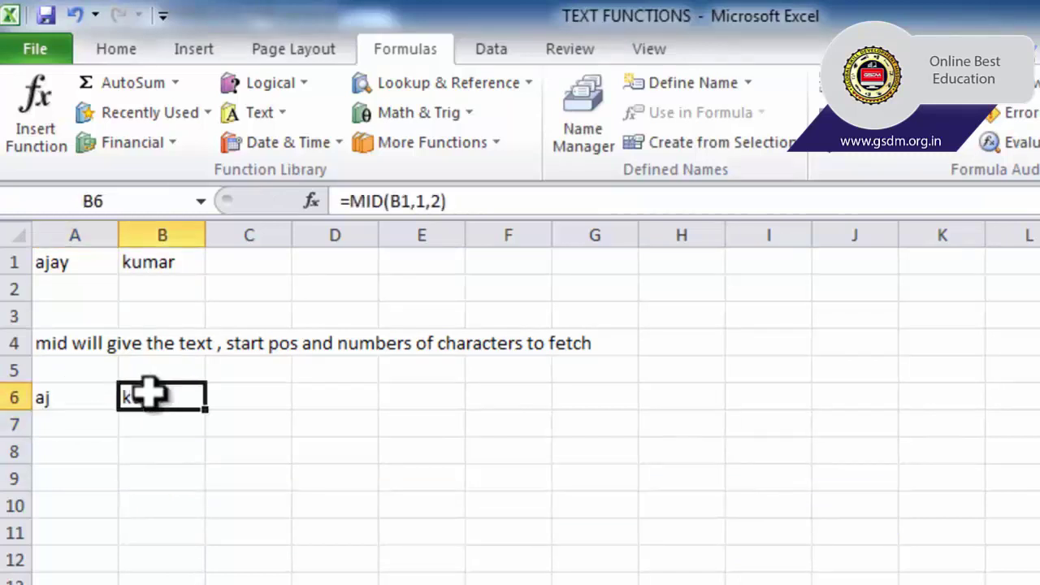
double_click(149, 396)
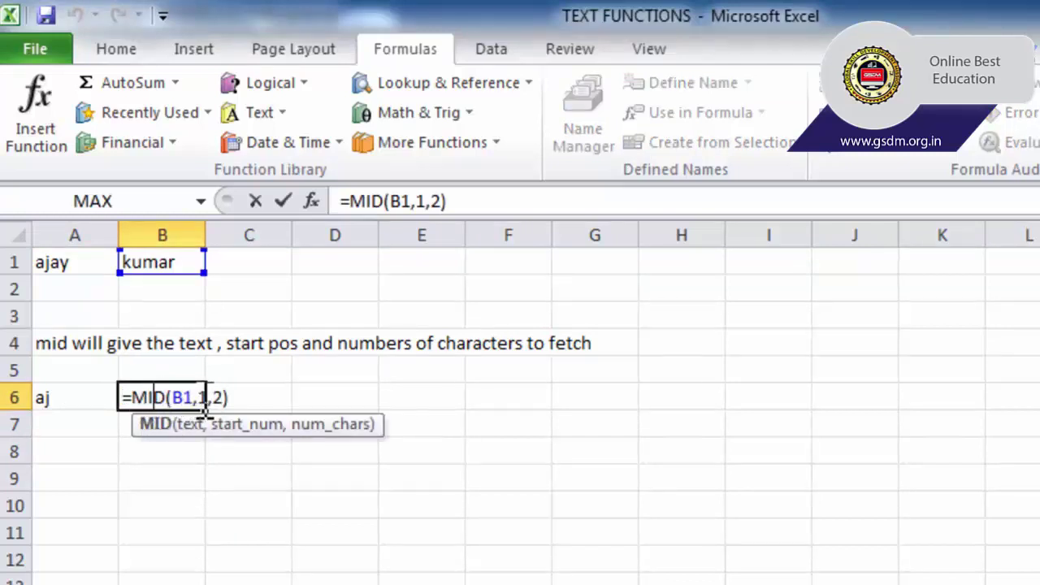
double_click(203, 398)
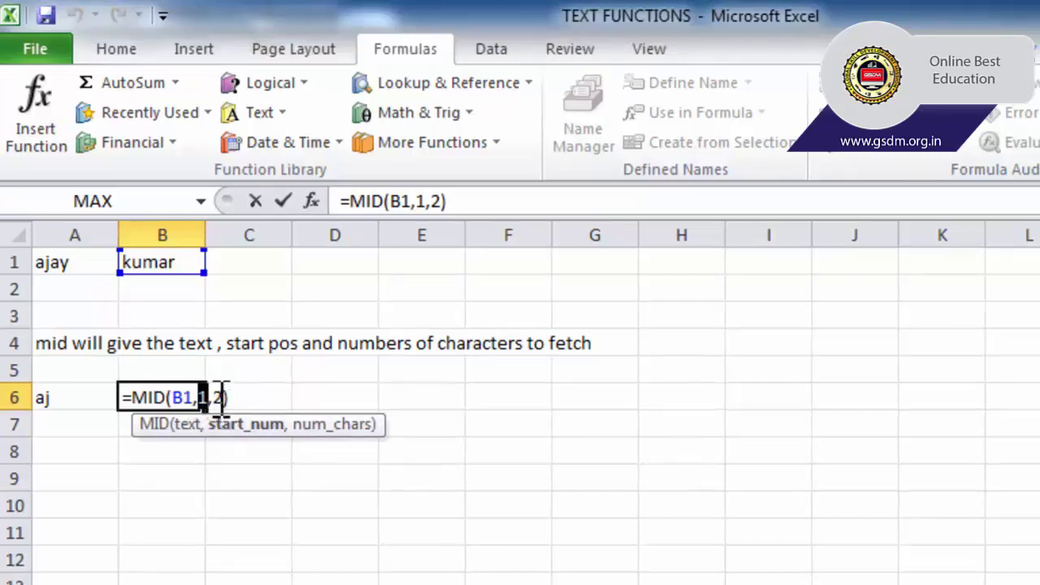
double_click(216, 397)
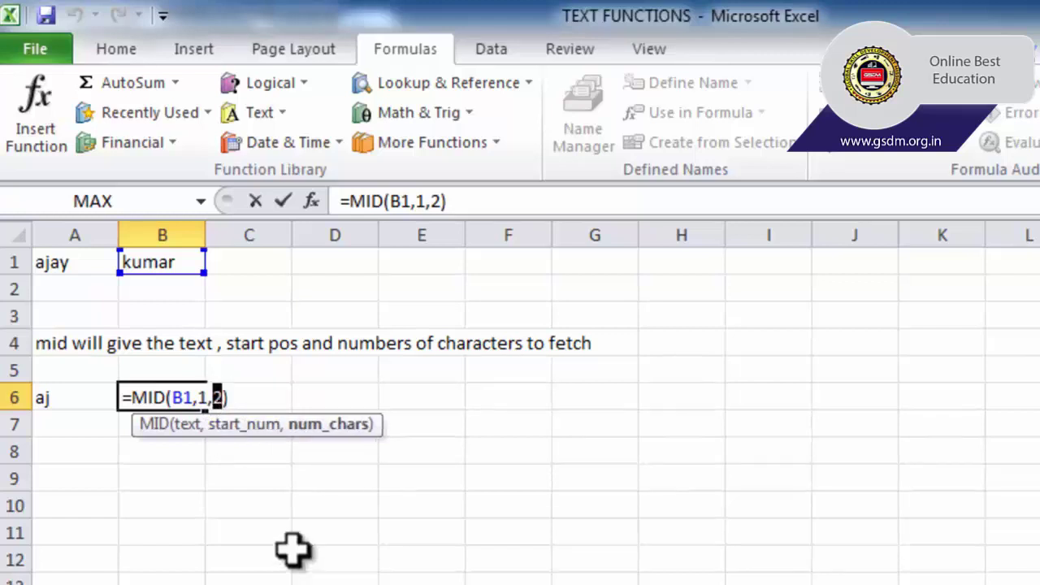
text(4)
key(Return)
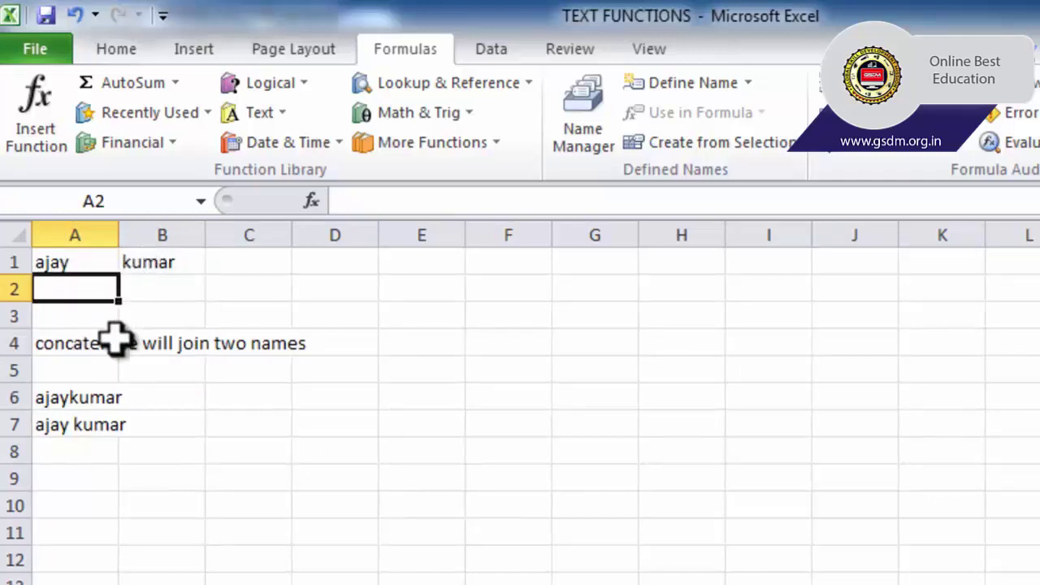
Step: Review the source text in A1 and B1, and examine the text1 and text2 arguments of the CONCATENATE formula in A6
click(59, 265)
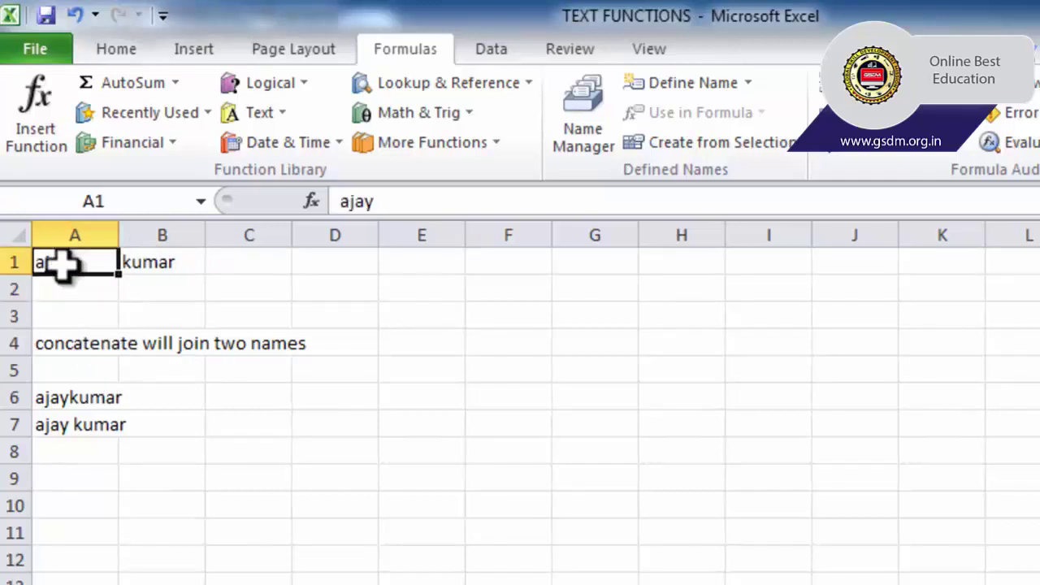
click(149, 264)
click(98, 260)
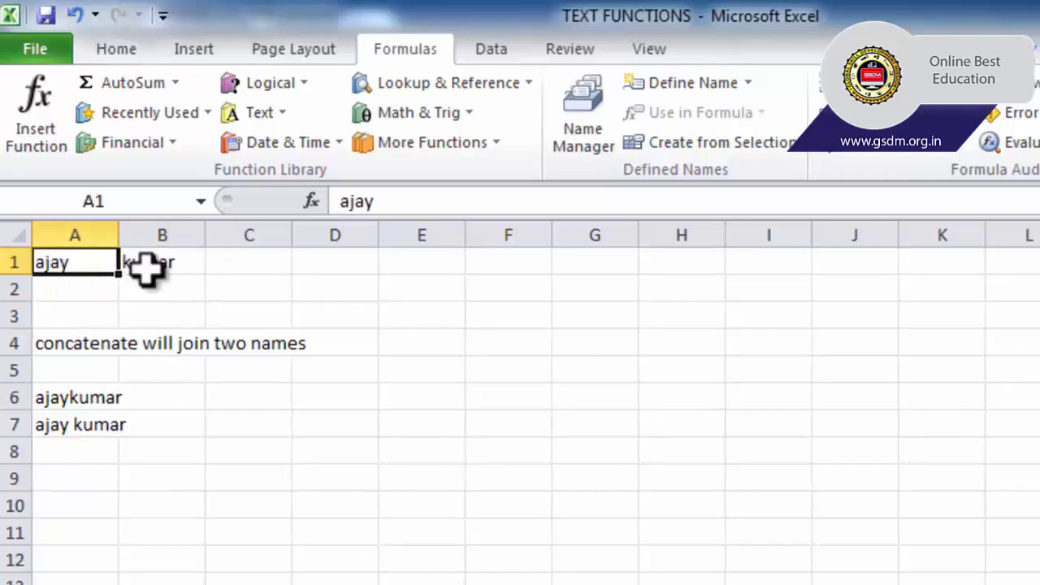
click(146, 269)
click(70, 257)
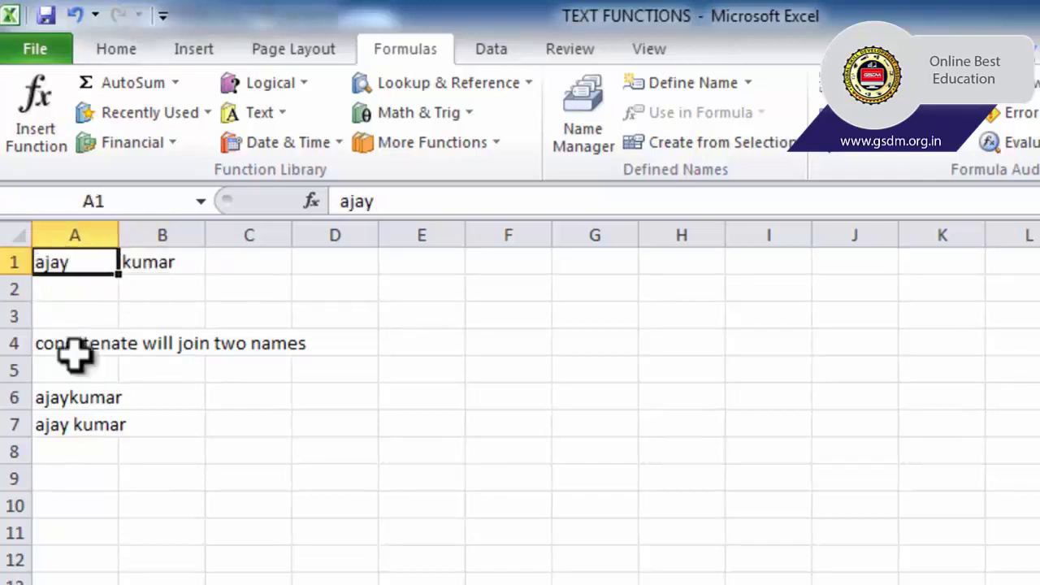
click(84, 398)
double_click(85, 398)
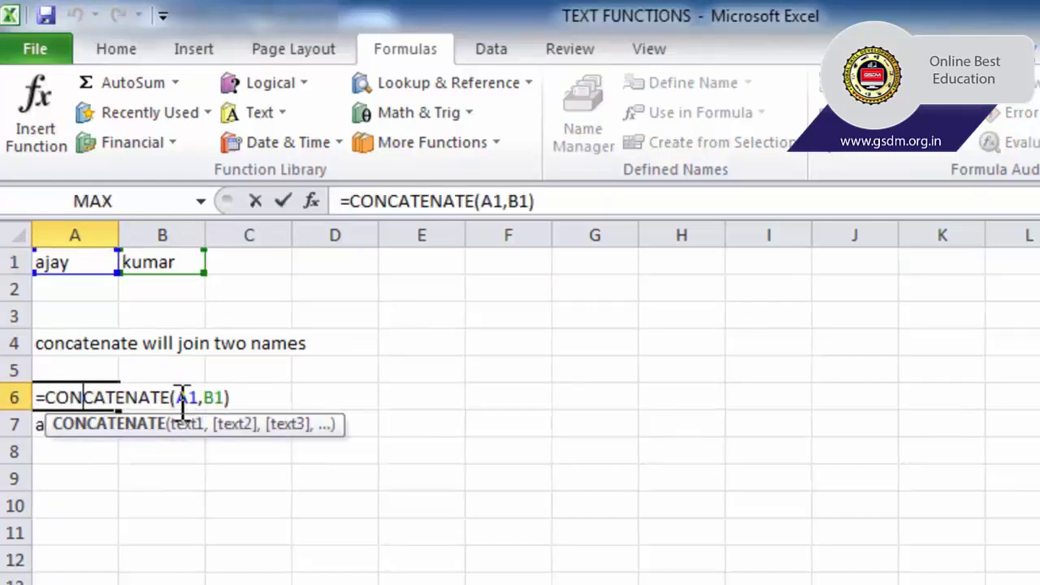
drag(170, 398, 203, 397)
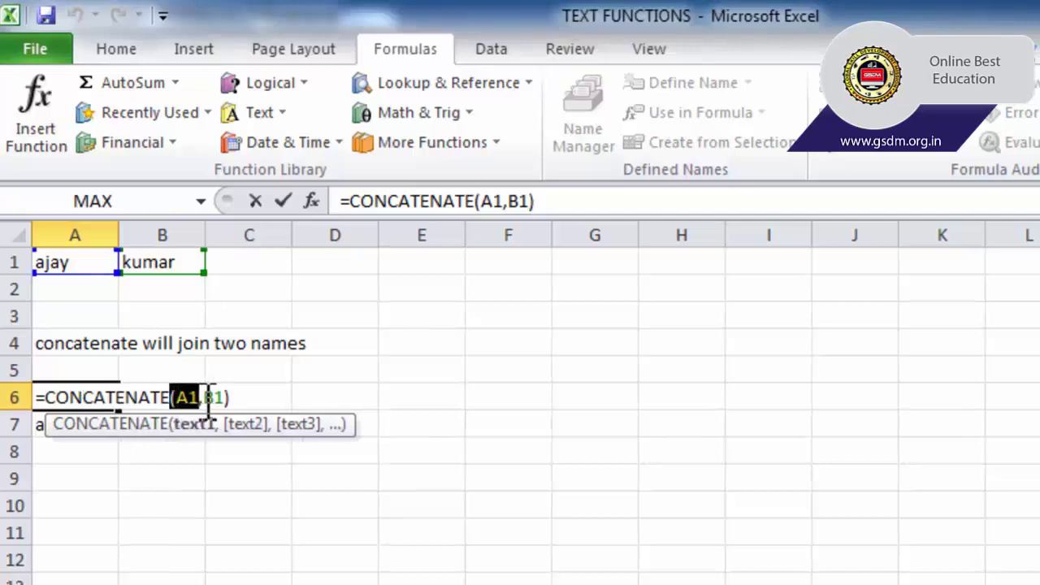
drag(204, 397, 226, 398)
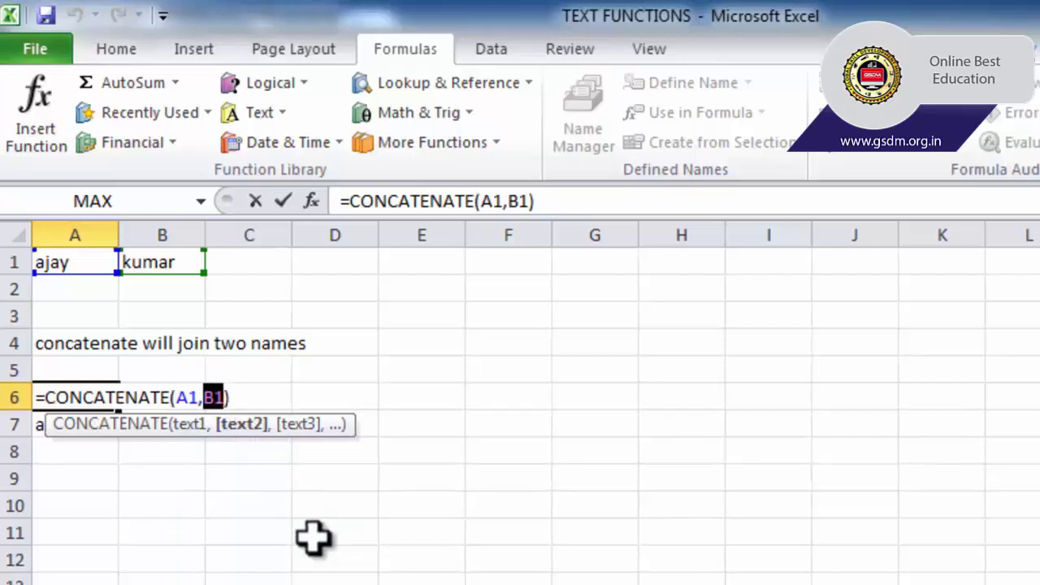
key(Return)
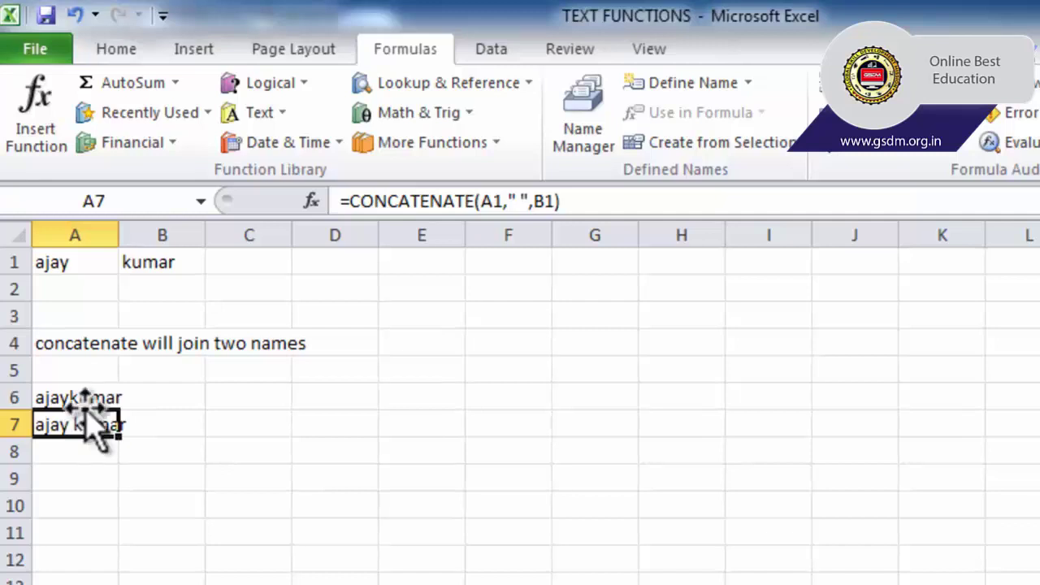
Step: Examine the quoted space argument in the CONCATENATE formula in A7 and compare it with the formula in A6
double_click(85, 430)
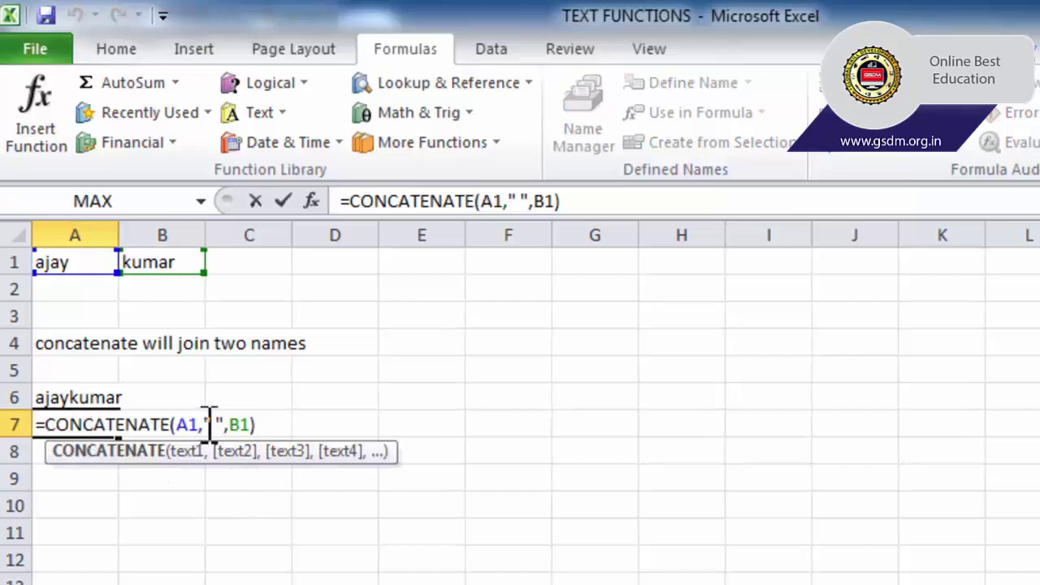
drag(203, 424, 232, 422)
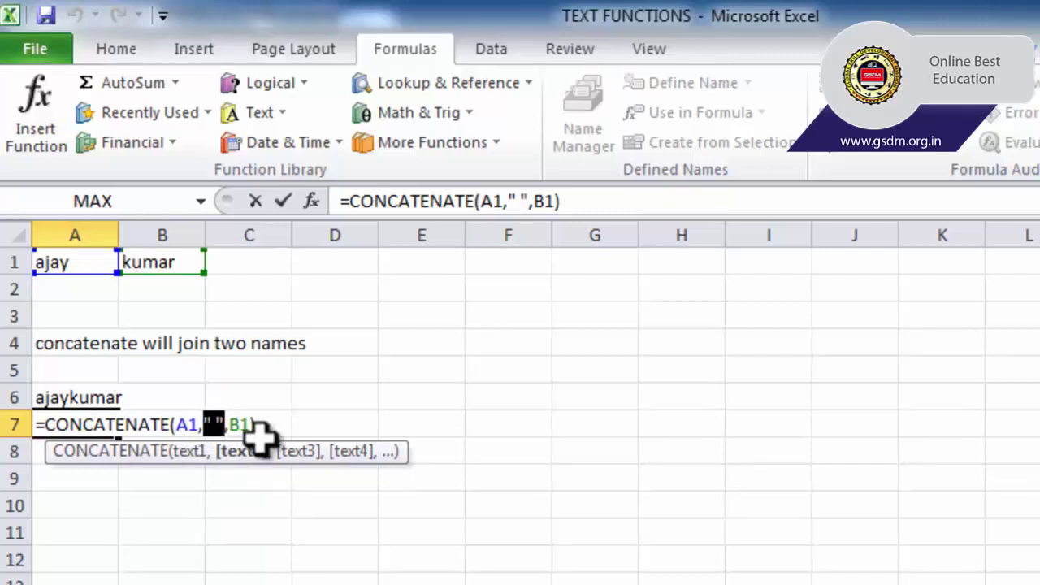
key(Return)
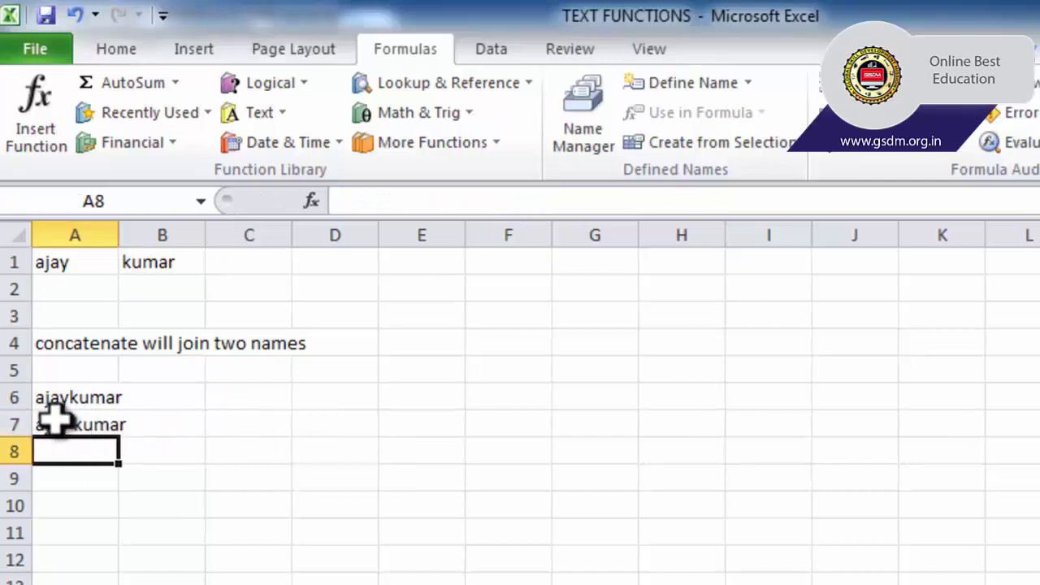
click(75, 397)
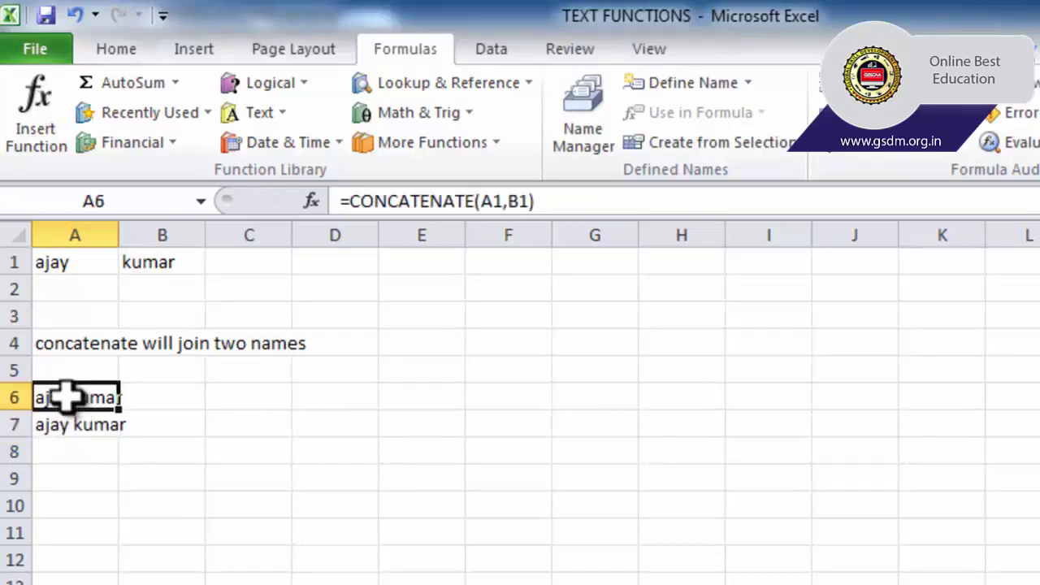
click(95, 427)
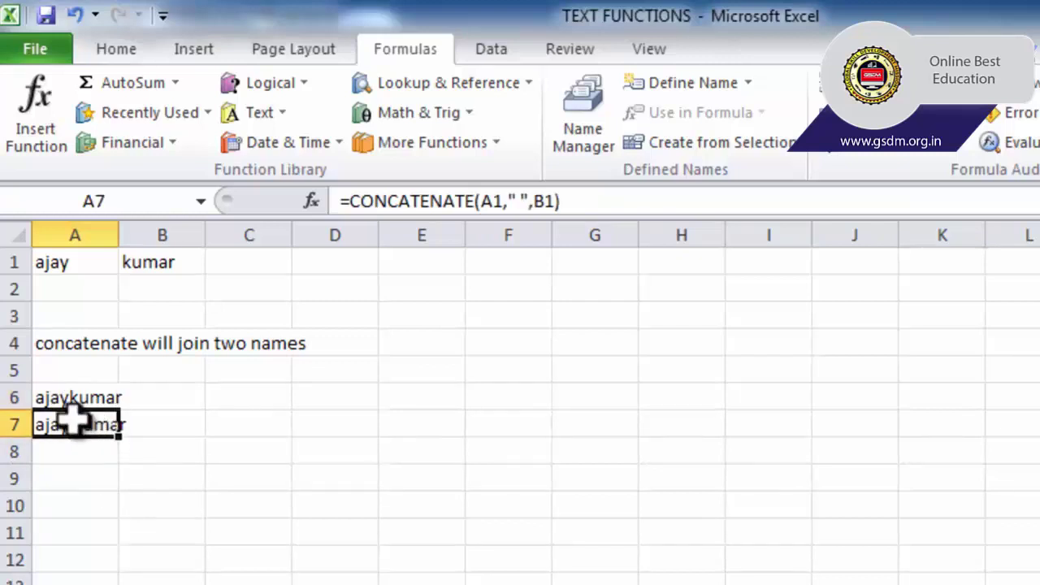
double_click(75, 423)
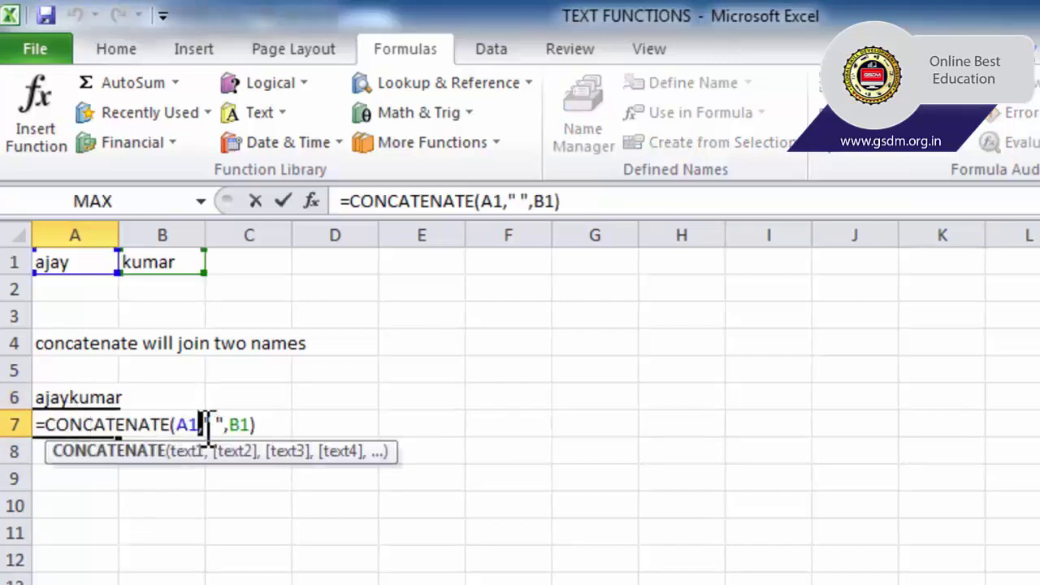
drag(201, 424, 224, 424)
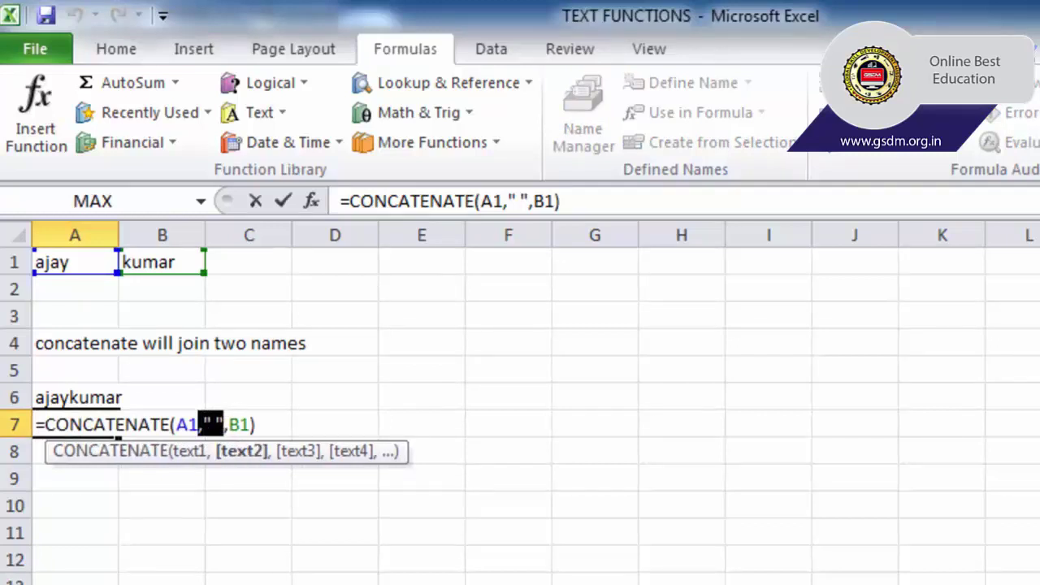
key(Return)
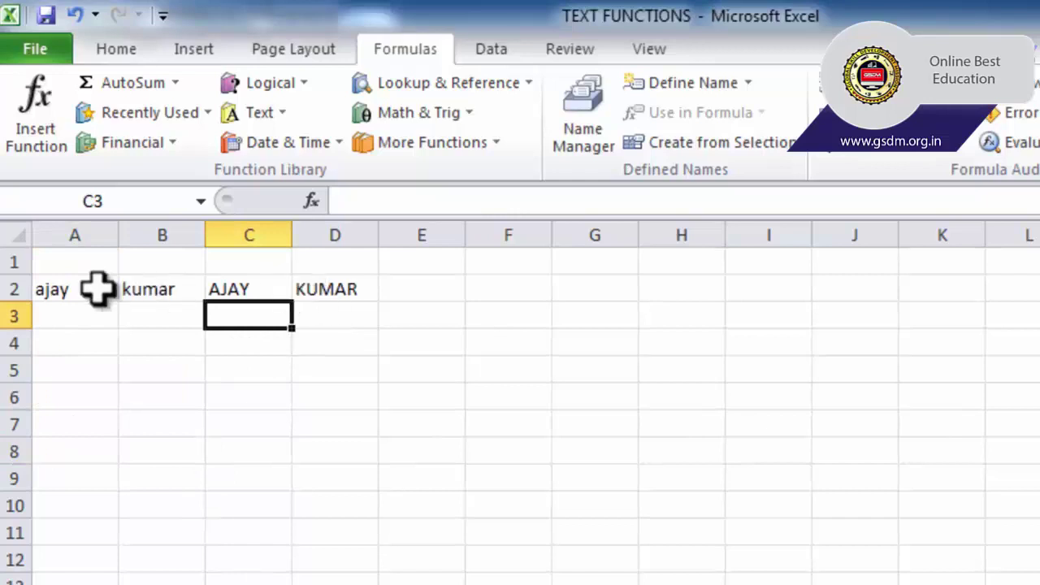
Step: Review the lowercase source text in A2:B2 and inspect the text argument of the UPPER formula in C2
drag(61, 290, 151, 284)
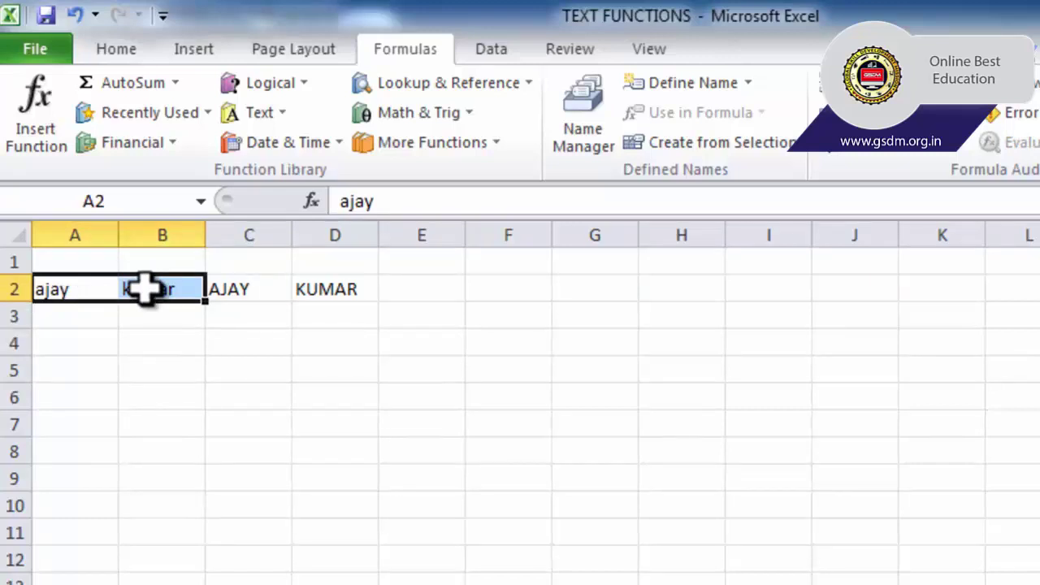
click(215, 317)
click(231, 290)
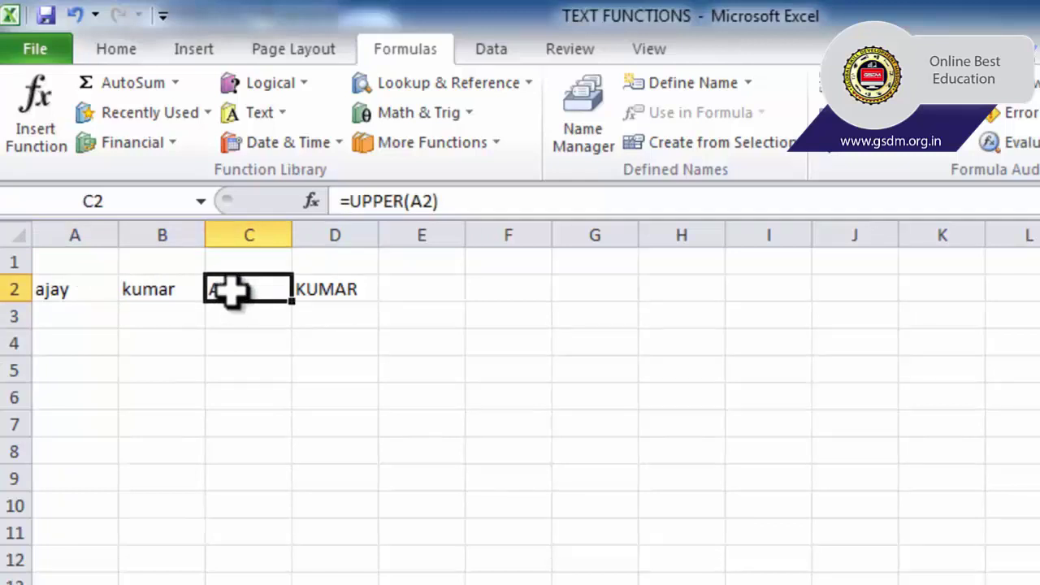
double_click(233, 290)
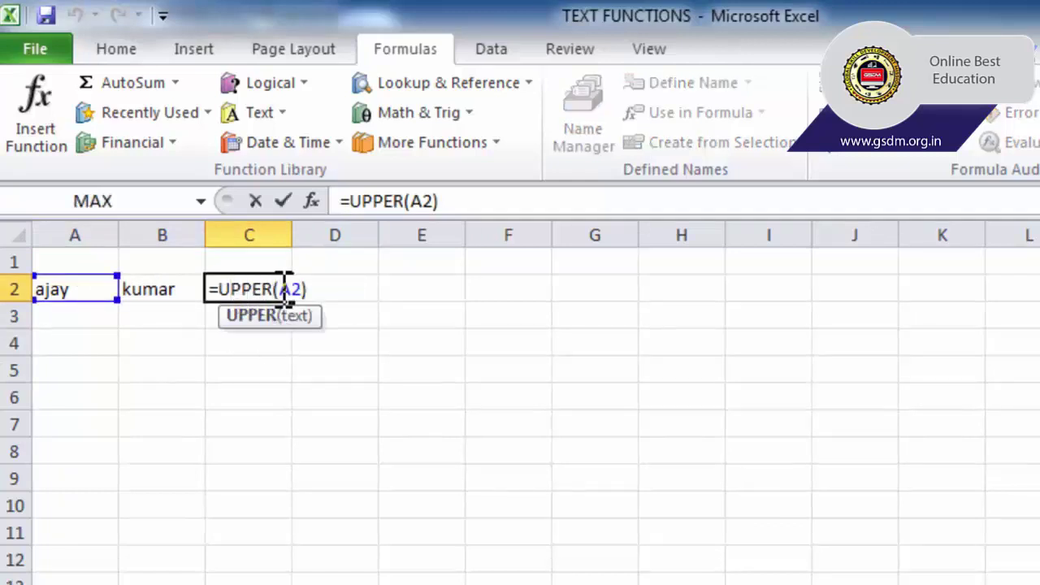
drag(284, 288, 297, 279)
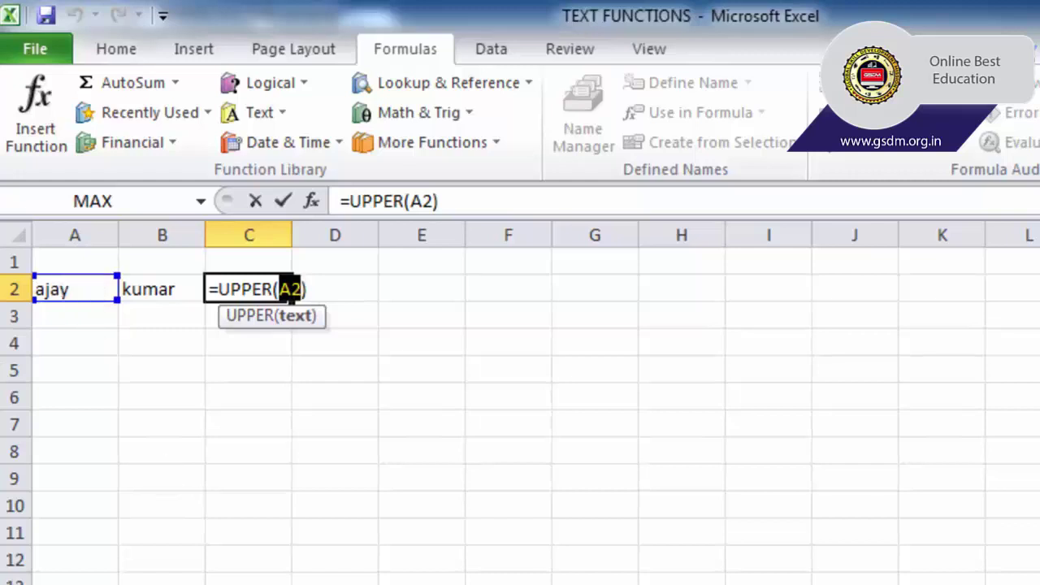
key(Return)
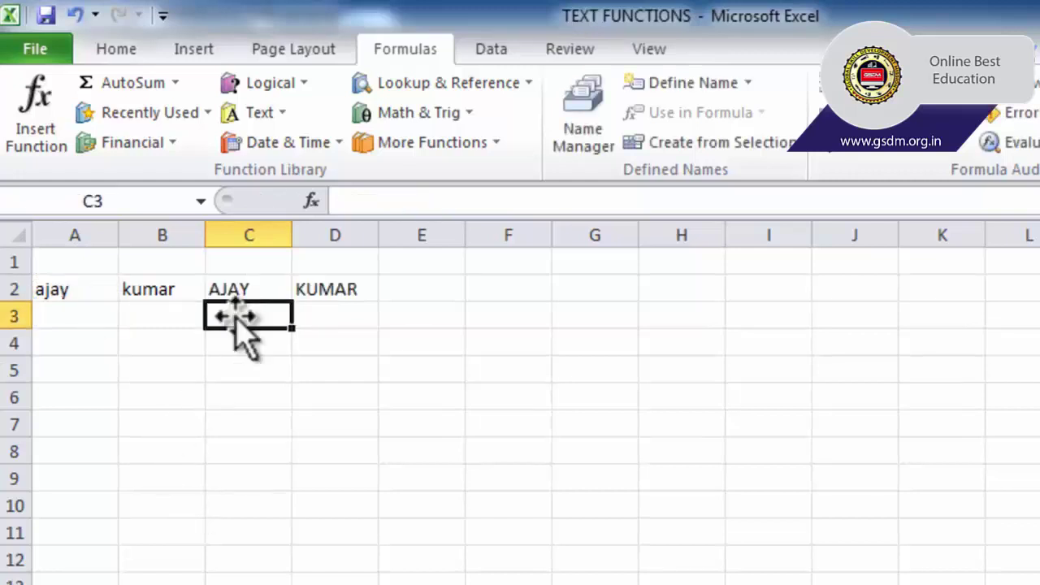
Step: Fill the UPPER formula from C2 across to D2 and select the filled cell
click(229, 290)
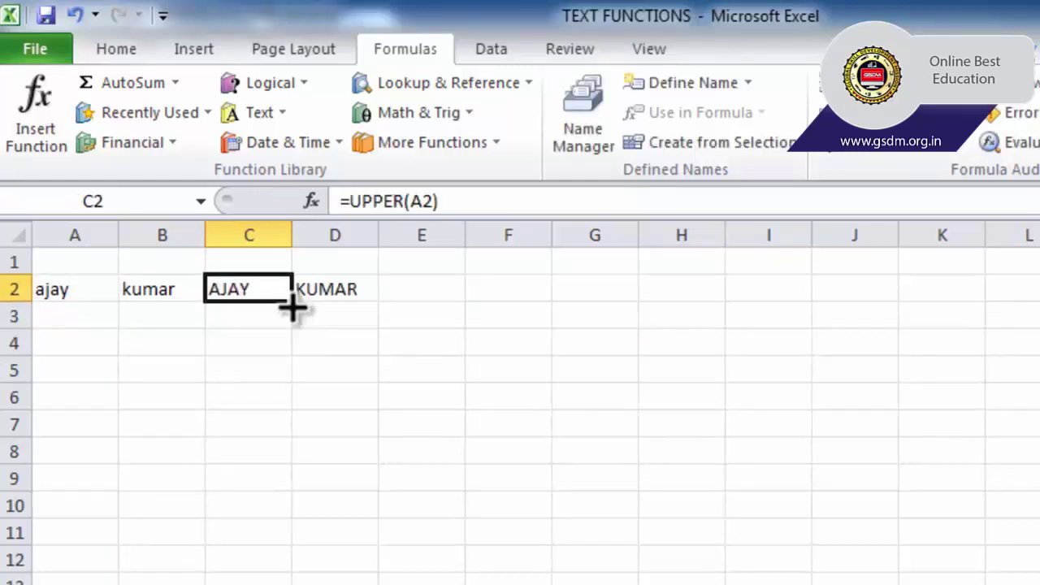
drag(293, 303, 372, 294)
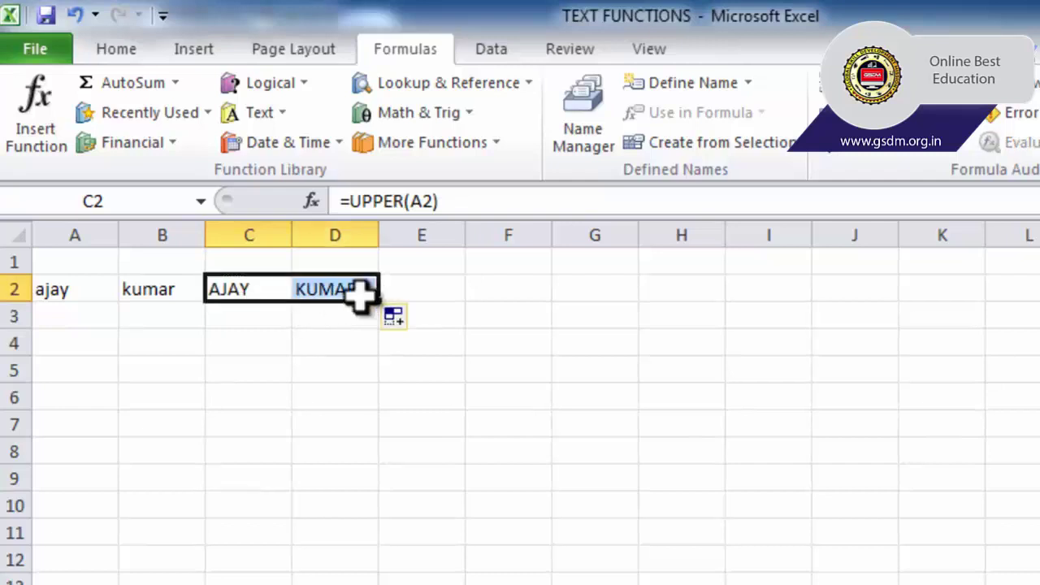
click(327, 286)
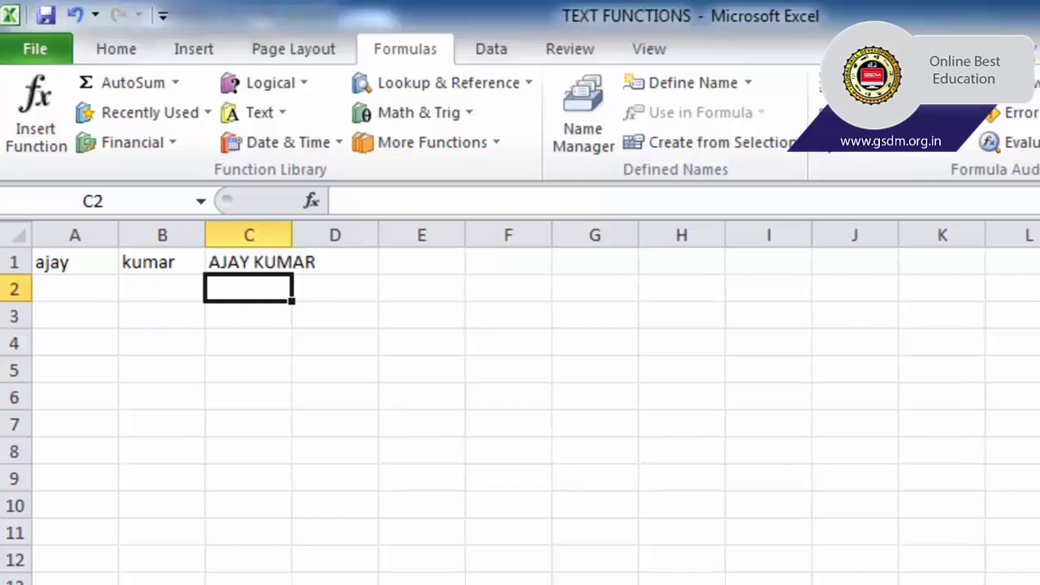
Step: Inspect the nested UPPER and CONCATENATE formula in C1, highlighting the inner CONCATENATE part and the outer UPPER function in turn
click(222, 263)
double_click(232, 265)
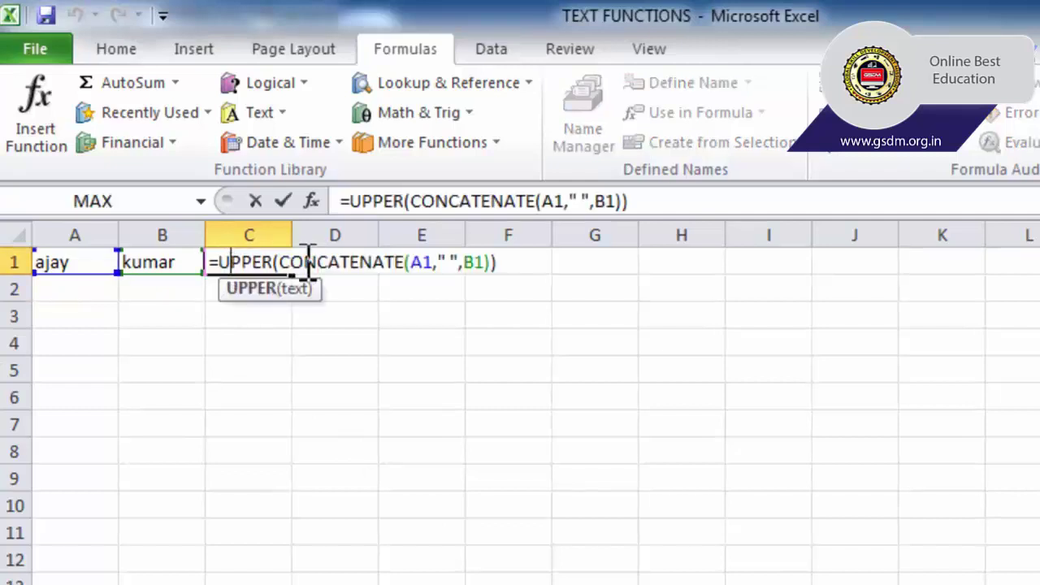
drag(284, 263, 495, 269)
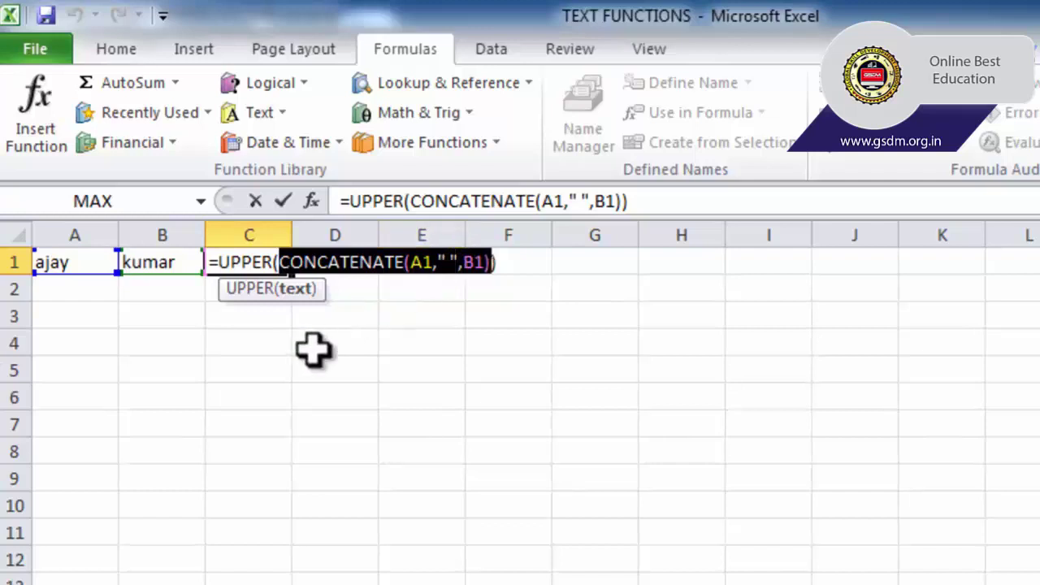
drag(220, 262, 281, 260)
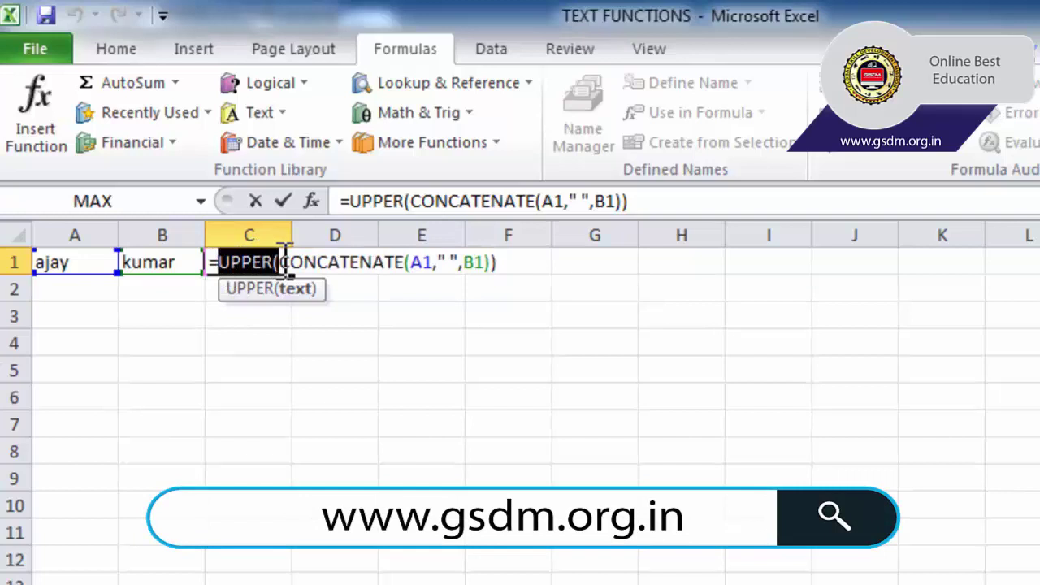
click(497, 274)
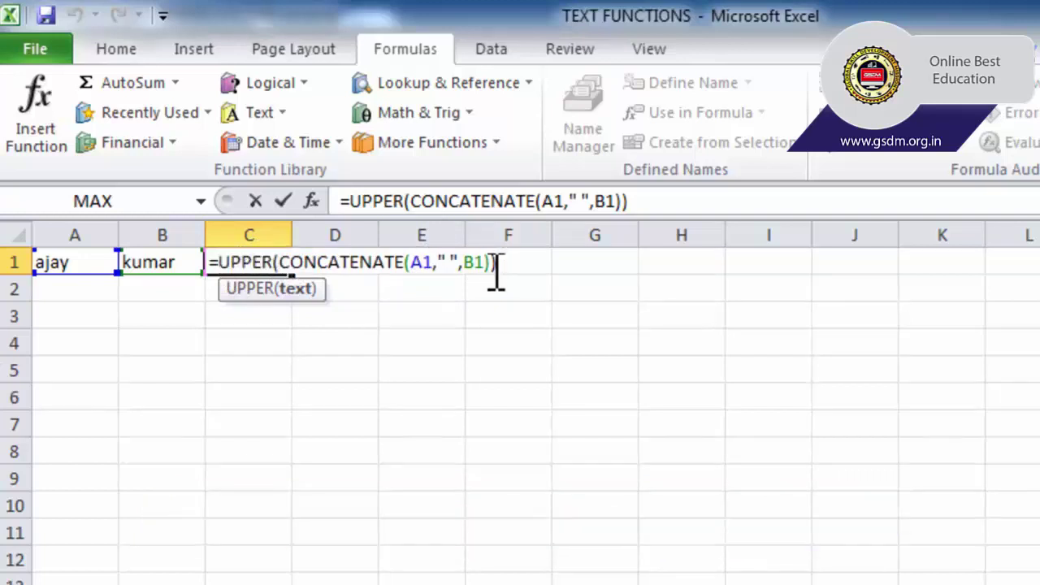
key(Return)
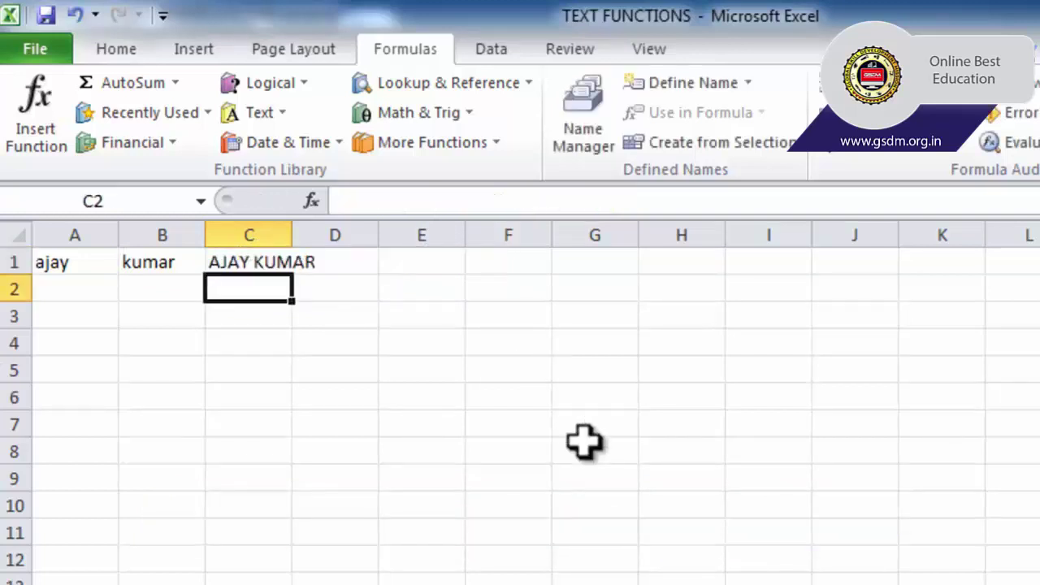
click(283, 263)
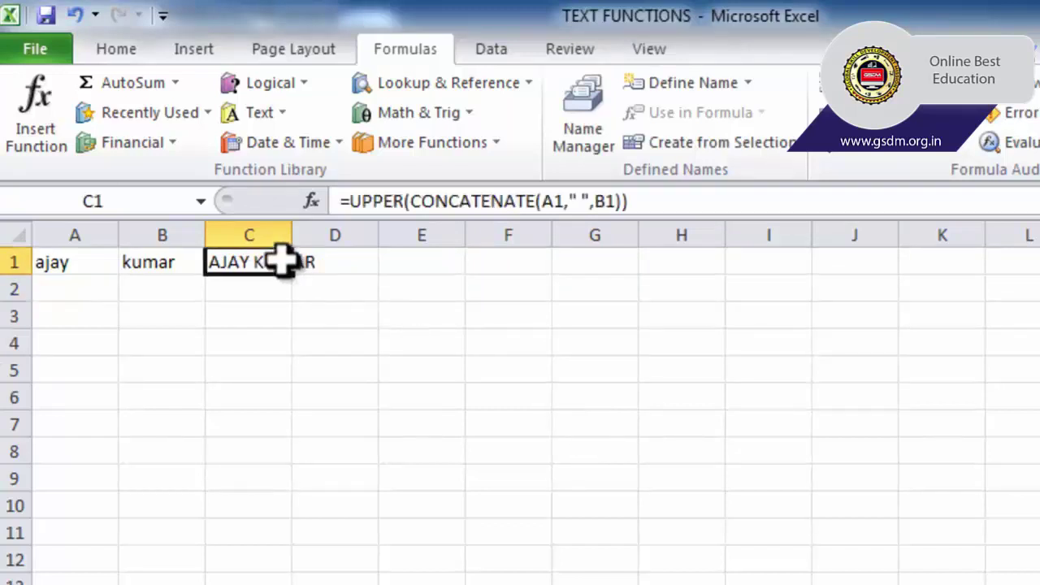